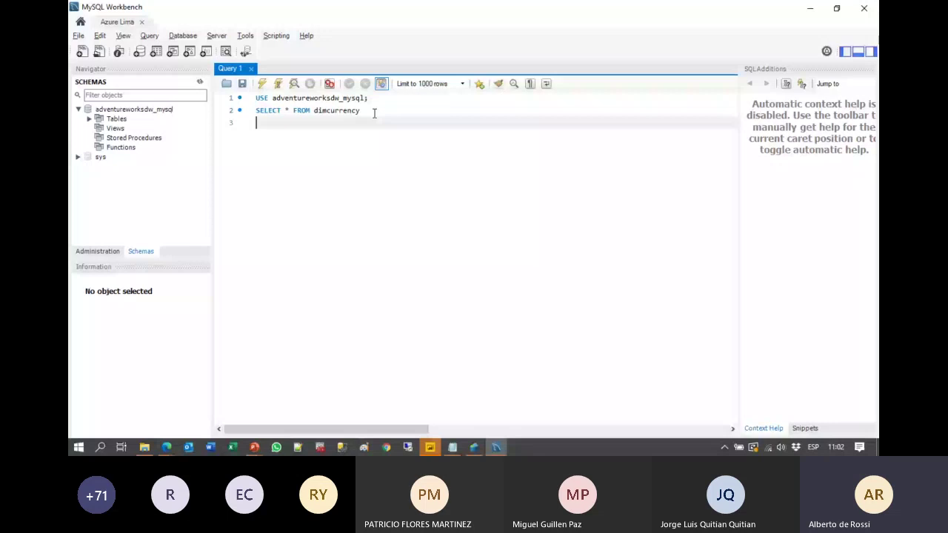
# Step: Run the dimcurrency query in MySQL Workbench, then switch to Azure Data Studio
pyautogui.tripleClick(380, 115)
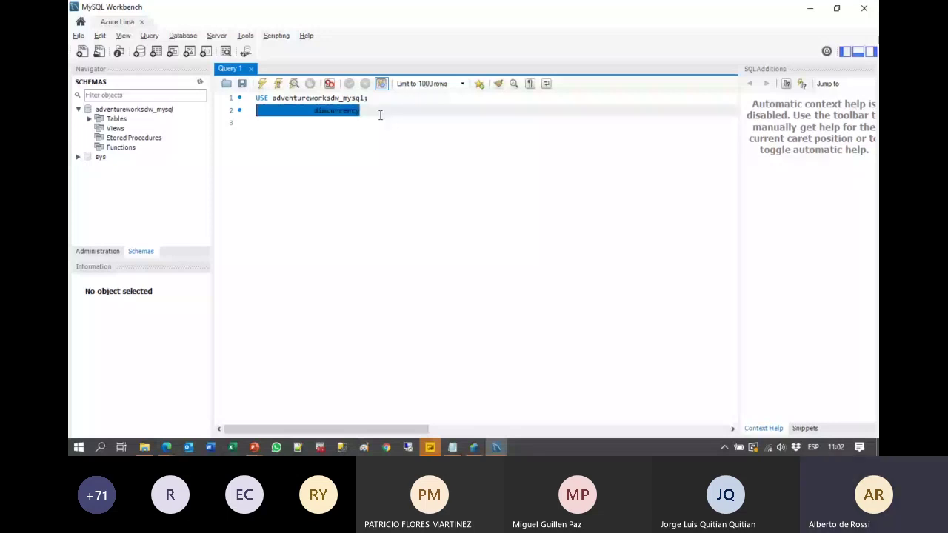
pyautogui.click(378, 110)
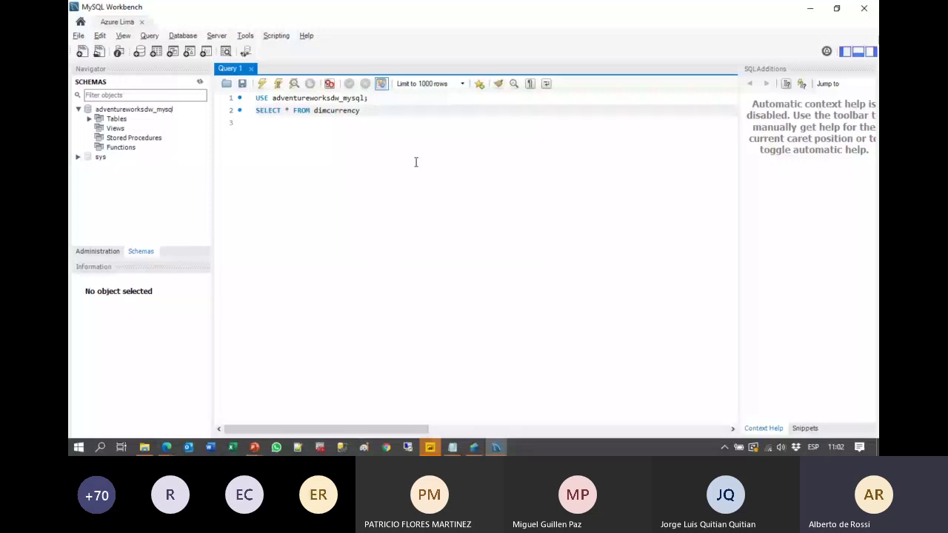
pyautogui.click(263, 84)
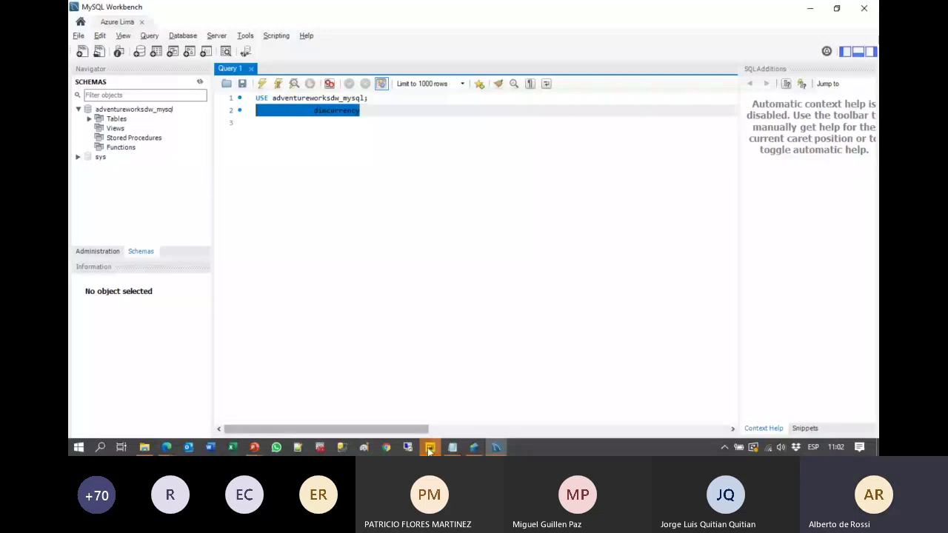
pyautogui.click(474, 447)
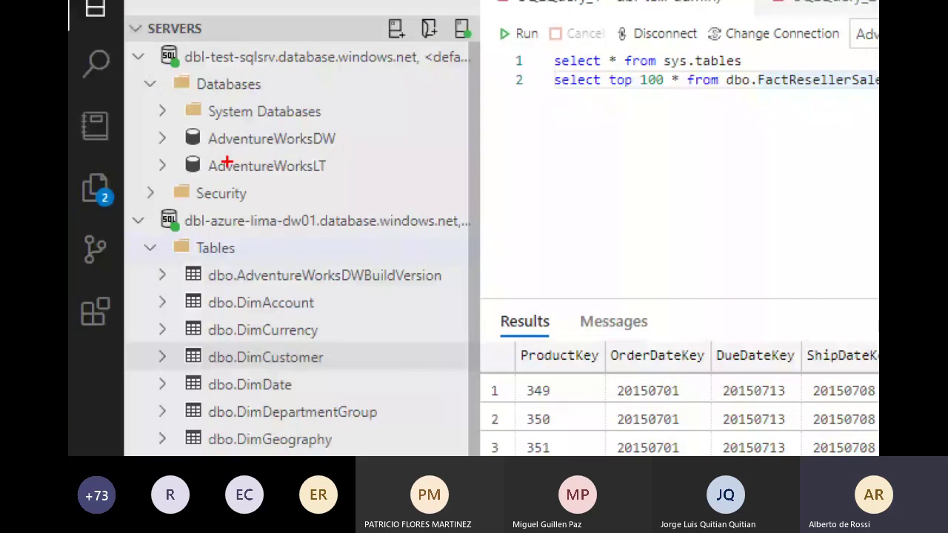
# Step: Leave the FactResellerSales results in Azure Data Studio and switch to the untitled Power BI report
pyautogui.moveTo(168, 119); pyautogui.dragTo(361, 154)
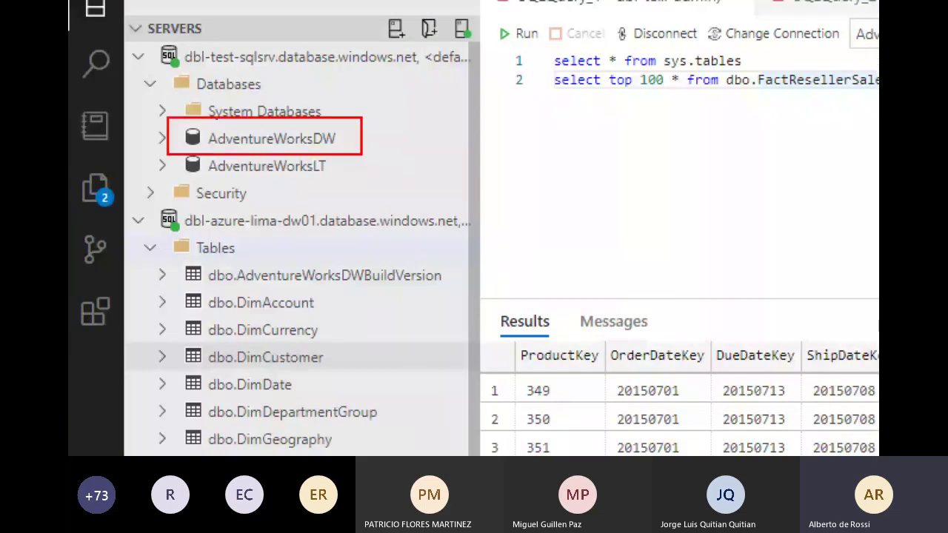
pyautogui.moveTo(142, 206); pyautogui.dragTo(477, 242)
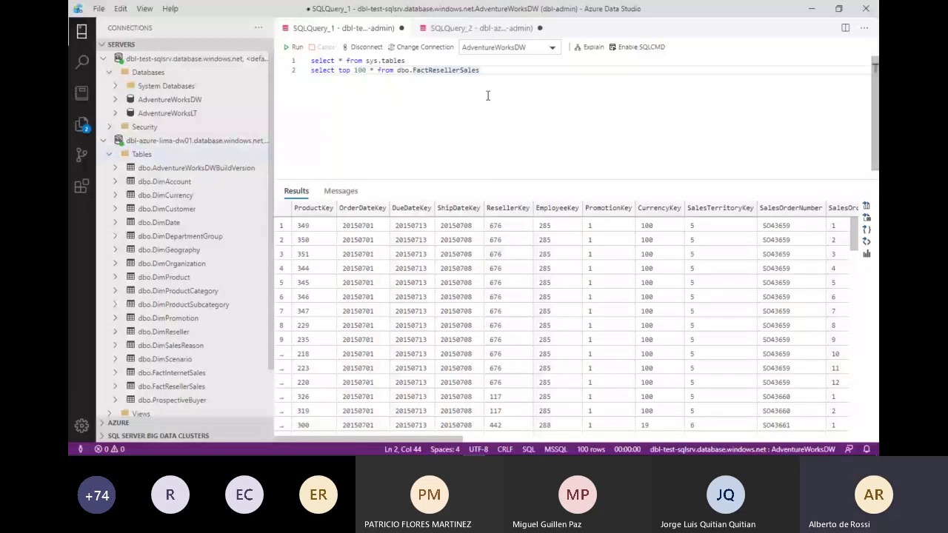
pyautogui.hotkey('alt', 'Tab')
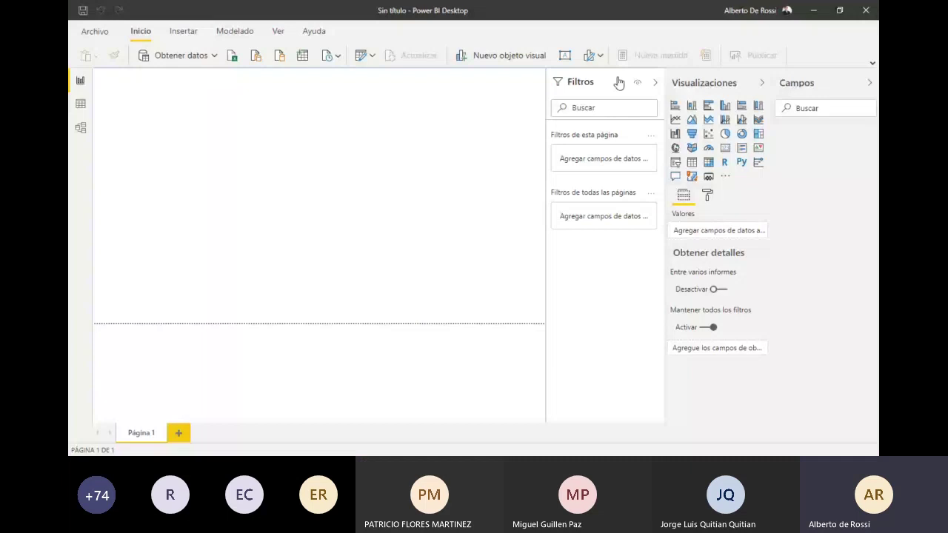
# Step: Collapse the Filters pane and clear the PostgreSQL source's saved permissions in Data source settings
pyautogui.click(655, 82)
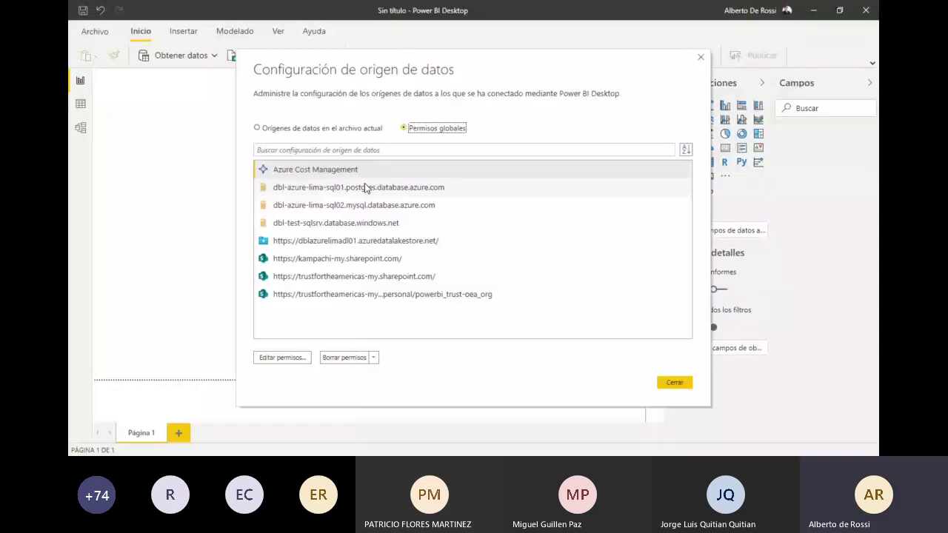
pyautogui.click(364, 186)
pyautogui.click(344, 357)
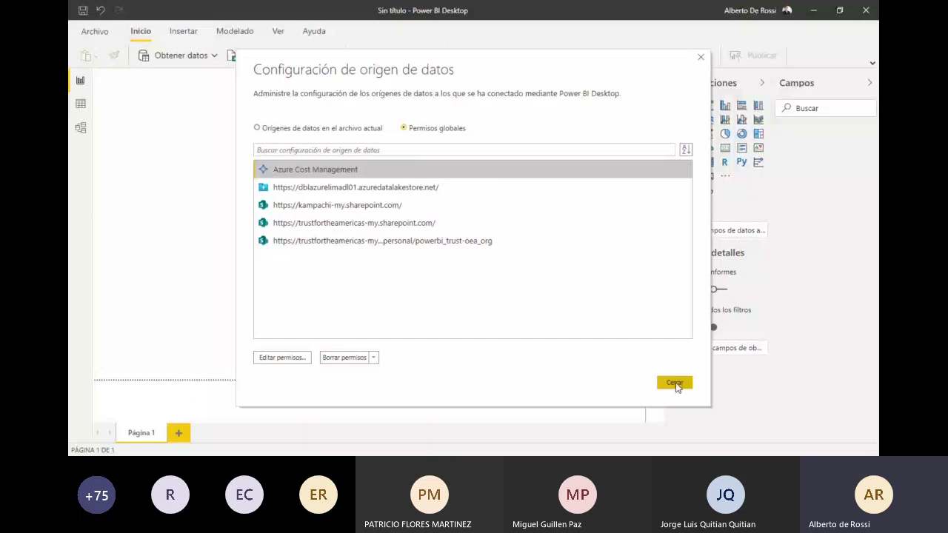
pyautogui.click(674, 383)
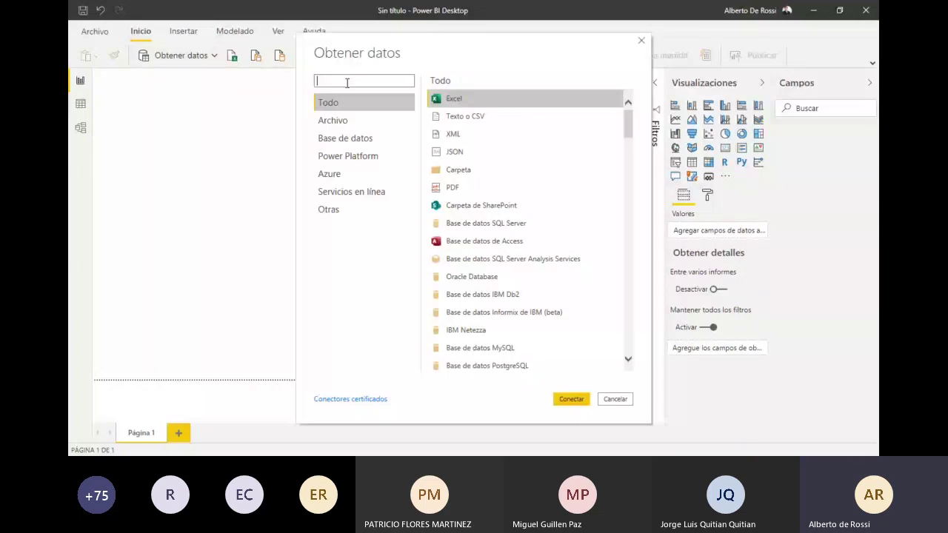
# Step: Search the connectors for 'postgre' and choose the PostgreSQL connector to get its connection form
pyautogui.write('azure')
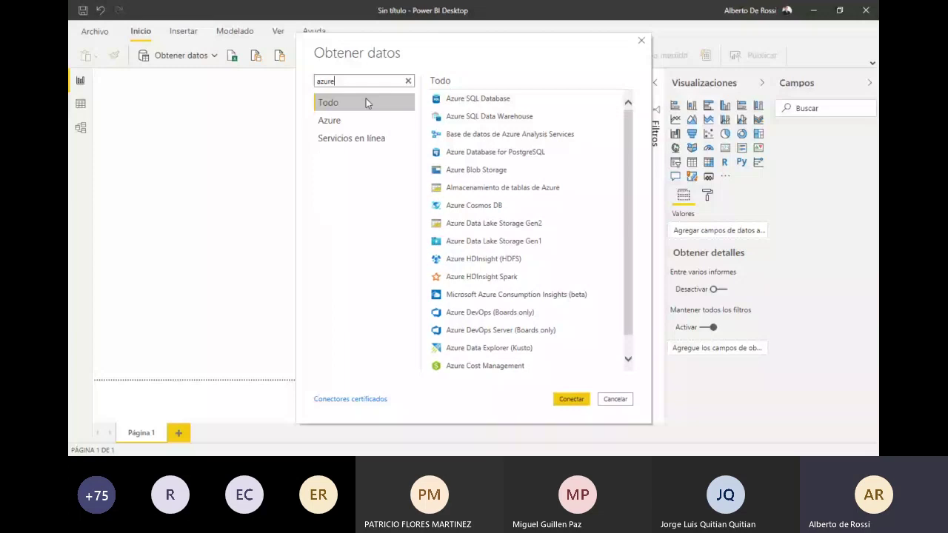
pyautogui.moveTo(336, 81); pyautogui.dragTo(293, 78)
pyautogui.write('postgre')
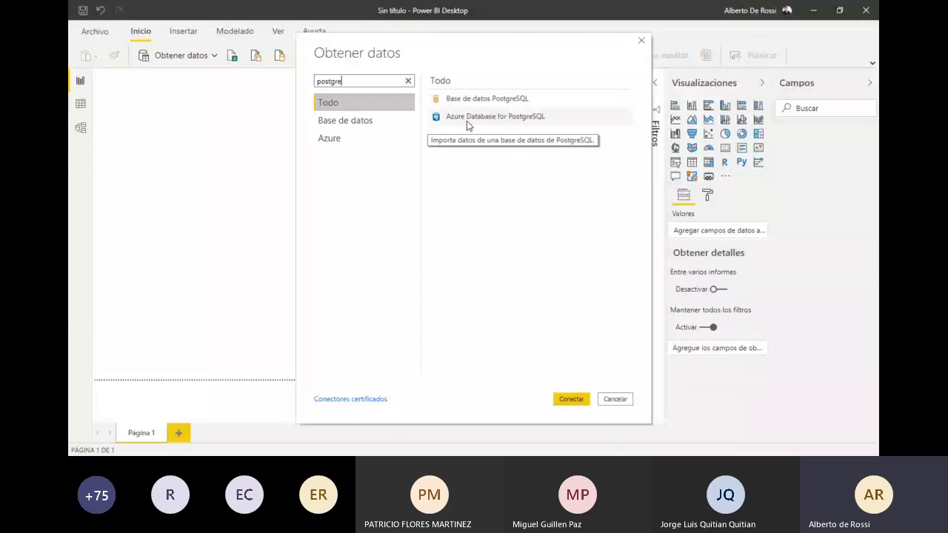
pyautogui.click(467, 120)
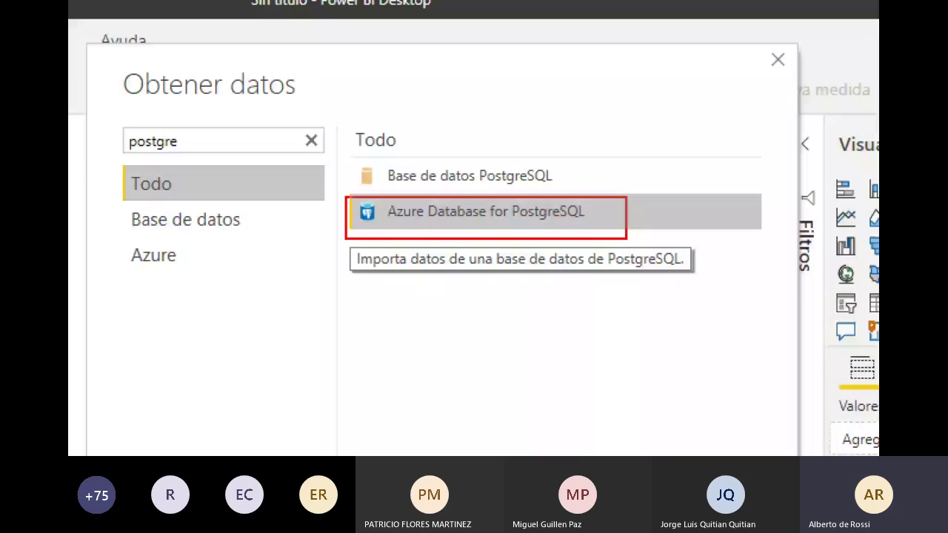
pyautogui.moveTo(553, 171); pyautogui.dragTo(622, 141)
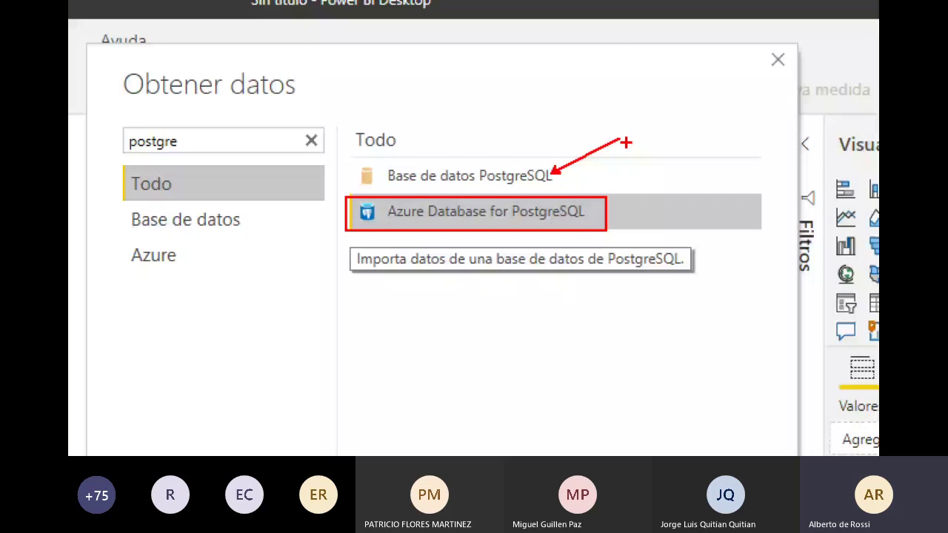
pyautogui.press('Escape')
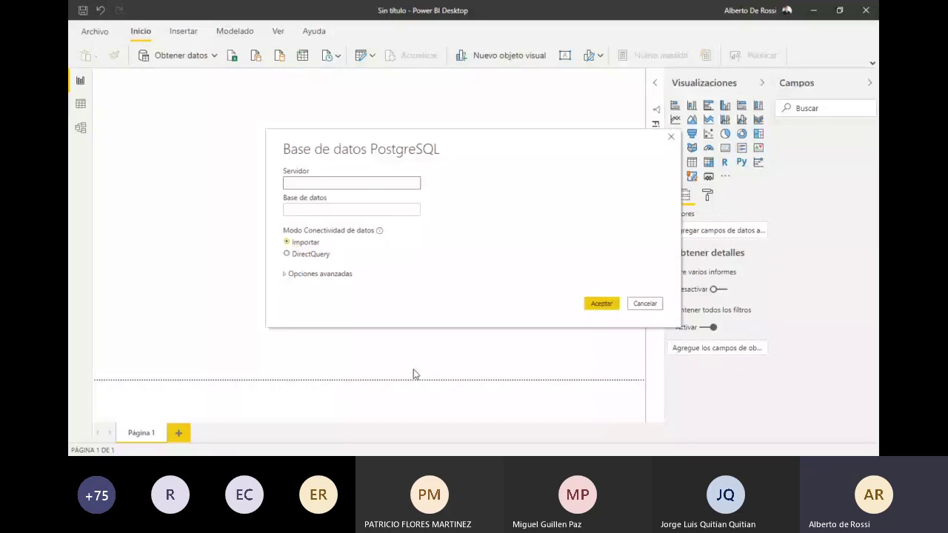
# Step: Bring the dbl-azure-lima-sql01.postgres.database.azure.com server address from Accesos.txt into the Server field
pyautogui.hotkey('alt', 'Tab')
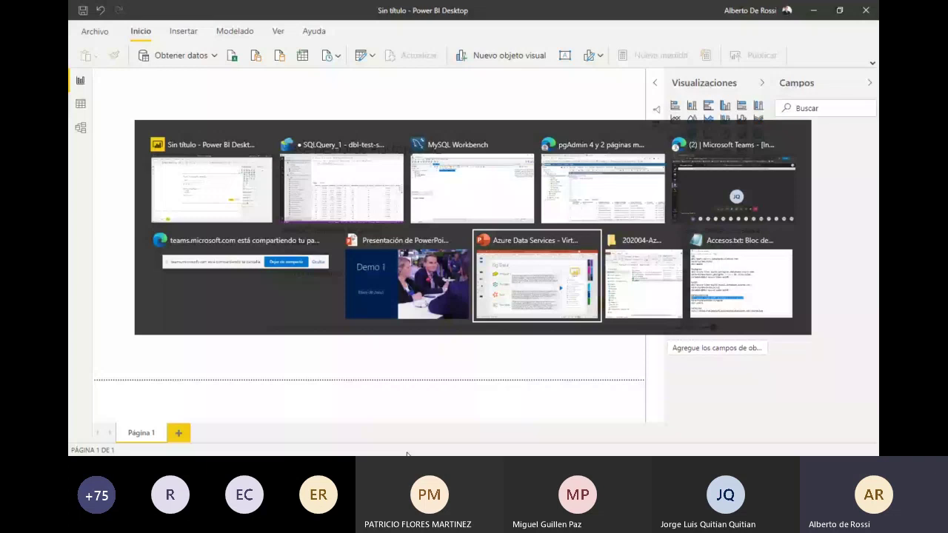
pyautogui.hotkey('alt', 'Tab')
pyautogui.hotkey('alt', 'Tab')
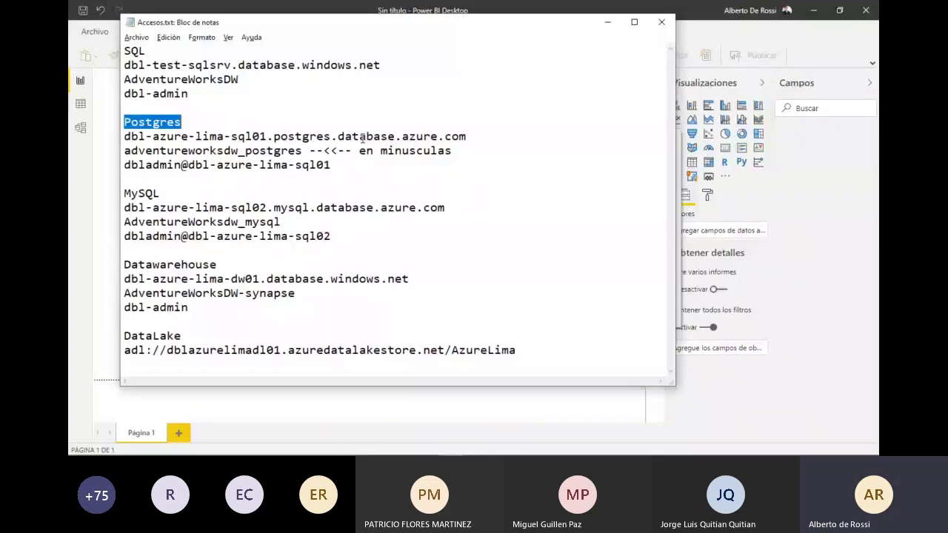
pyautogui.click(210, 136)
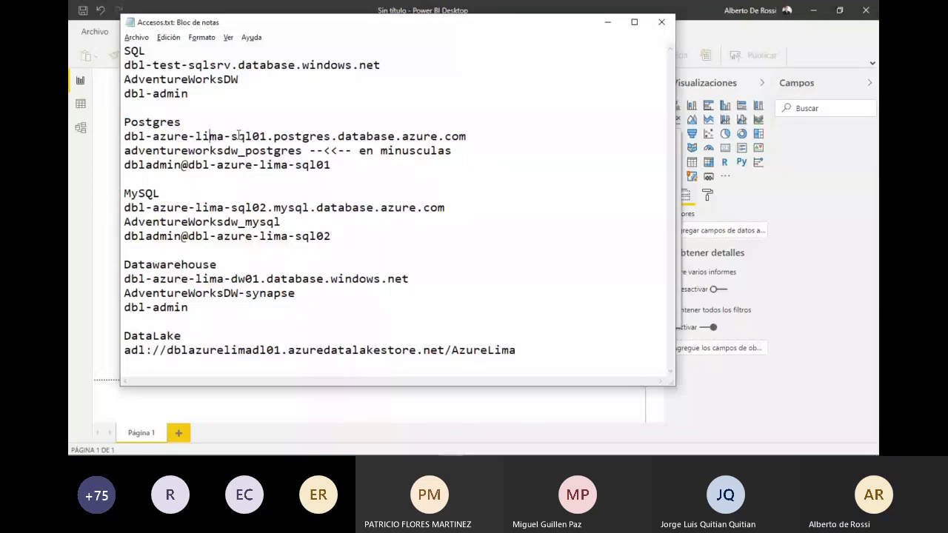
pyautogui.click(468, 137)
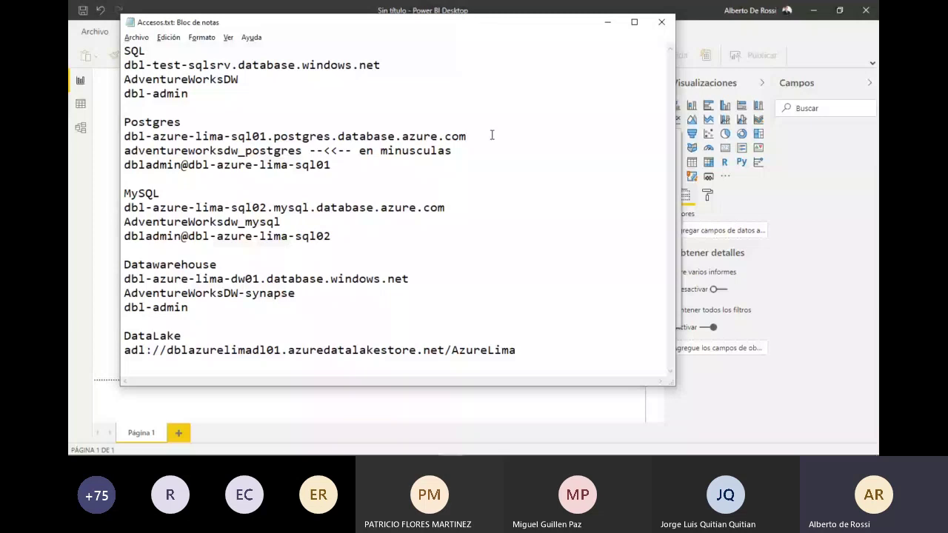
pyautogui.hotkey('alt', 'Tab')
pyautogui.click(352, 213)
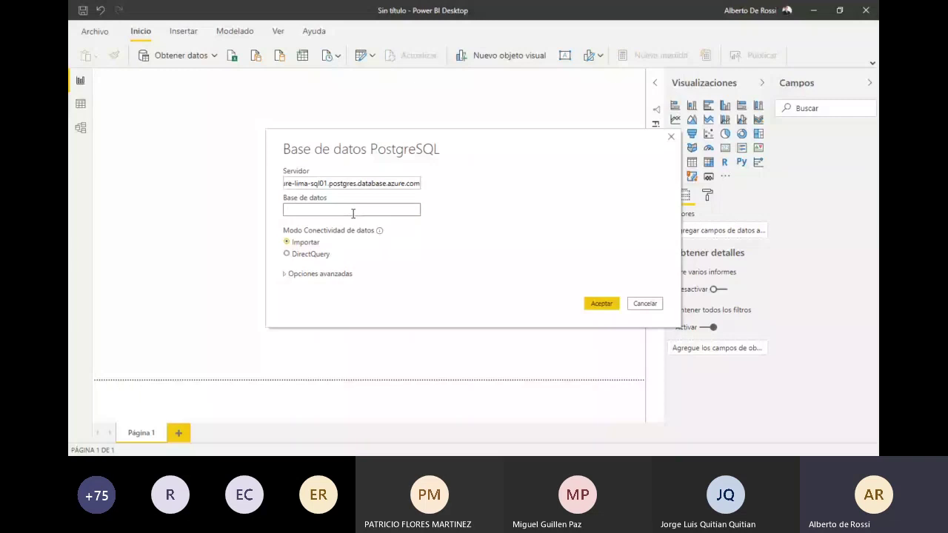
# Step: Paste adventureworksdw_postgres as the database and submit the Import connection
pyautogui.hotkey('alt', 'Tab')
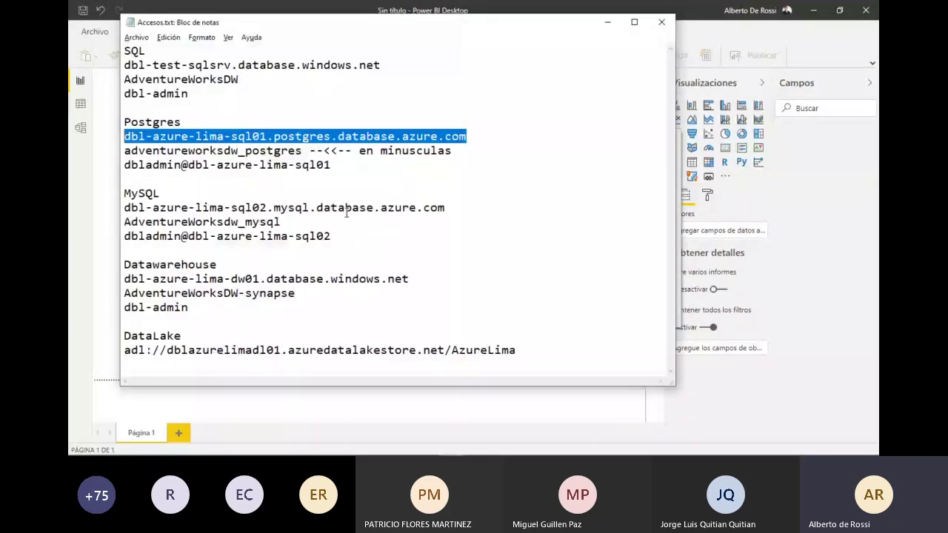
pyautogui.doubleClick(215, 150)
pyautogui.hotkey('ctrl', 'c')
pyautogui.hotkey('alt', 'Tab')
pyautogui.hotkey('ctrl', 'v')
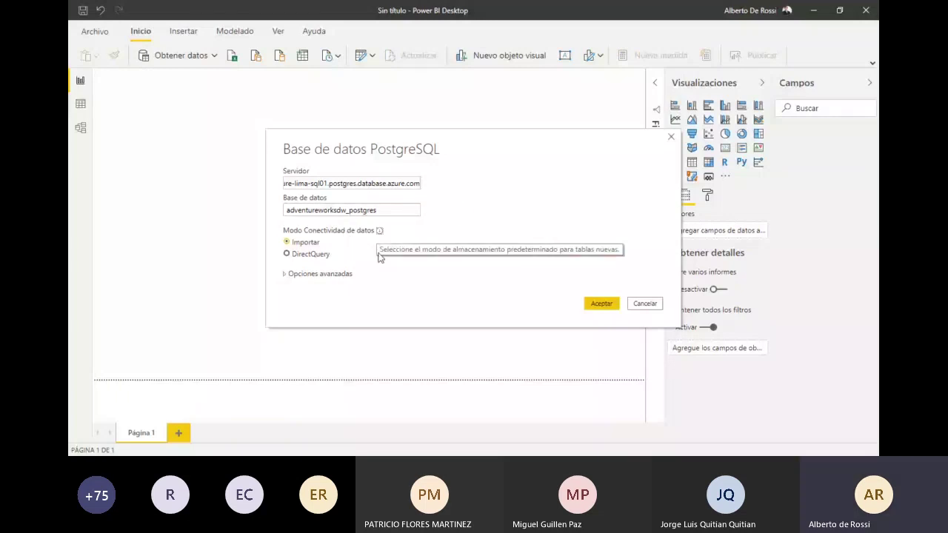
pyautogui.press('Return')
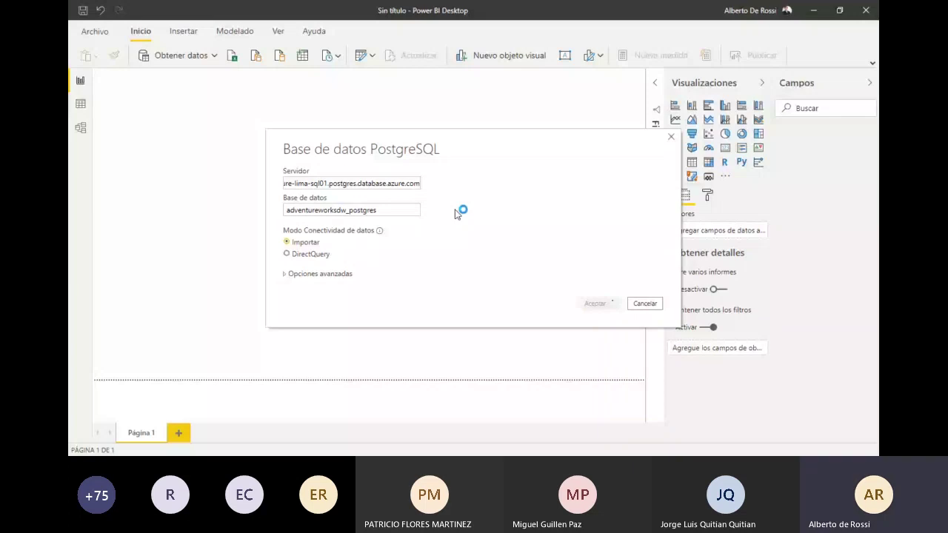
# Step: Copy the PostgreSQL admin username from the Accesos.txt notes for the credentials prompt
pyautogui.hotkey('alt', 'Tab')
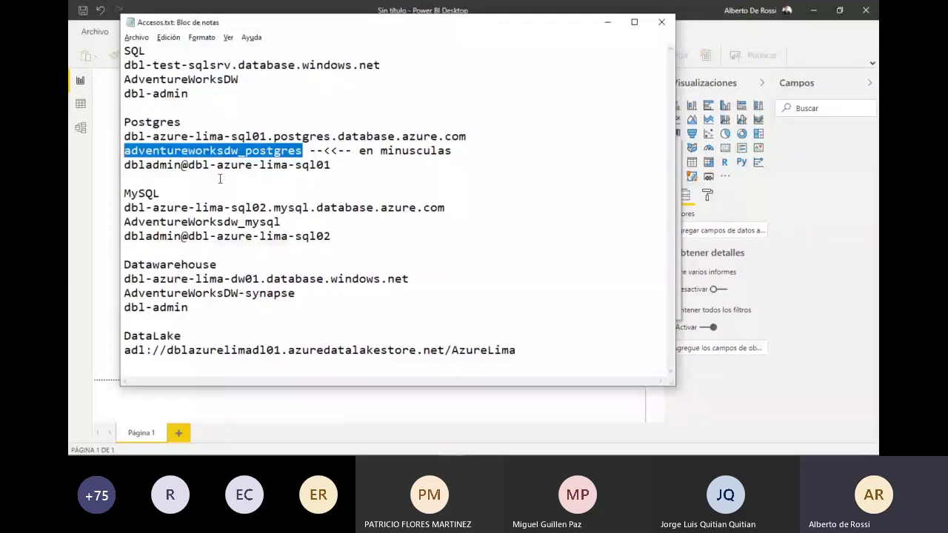
pyautogui.moveTo(123, 164); pyautogui.dragTo(181, 165)
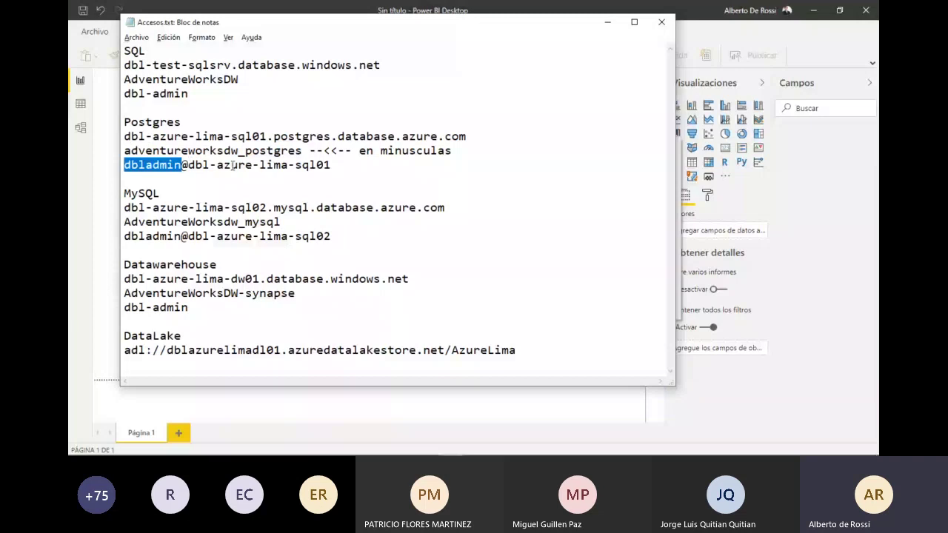
pyautogui.hotkey('alt', 'Tab')
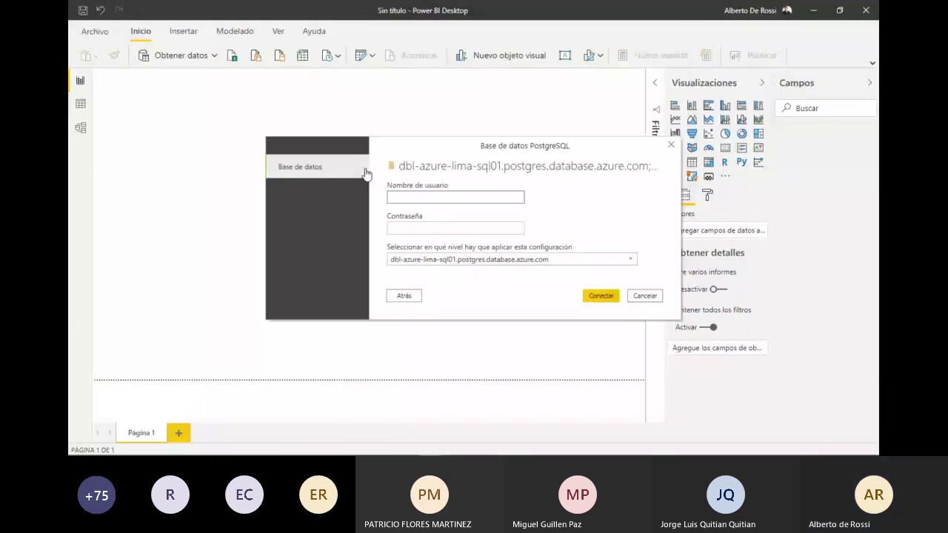
# Step: Sign in to the PostgreSQL server with the admin username and password
pyautogui.click(403, 200)
pyautogui.write('dbladmin@dbl-azure-lima-sql01')
pyautogui.press('Tab')
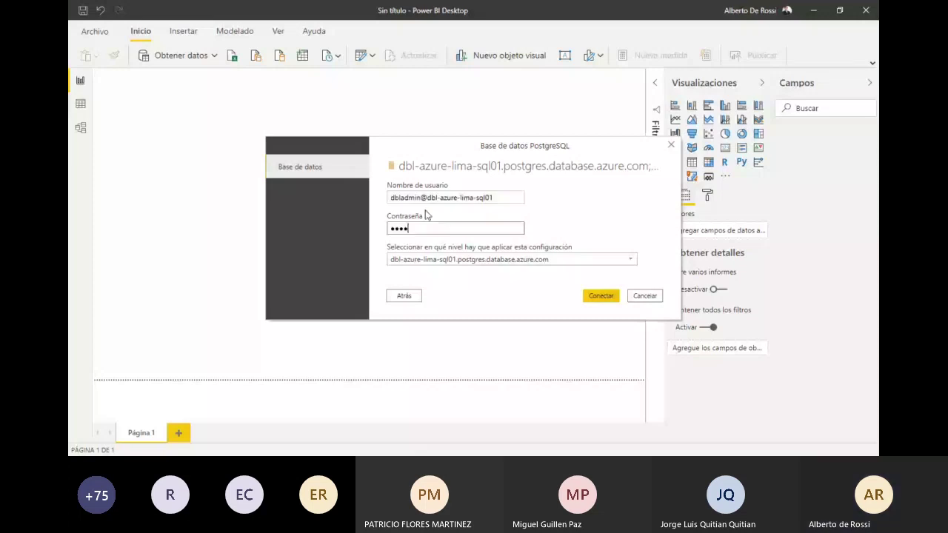
pyautogui.press('Return')
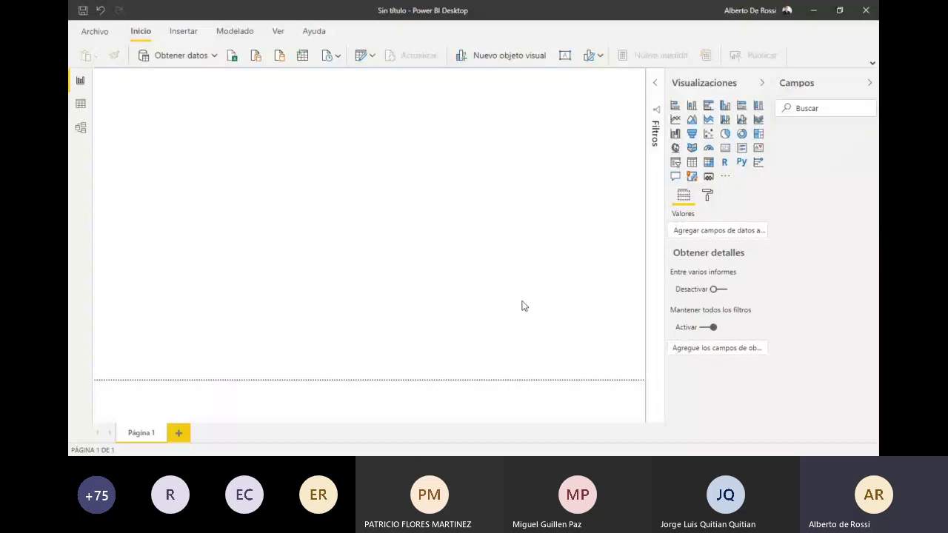
pyautogui.hotkey('alt', 'Tab')
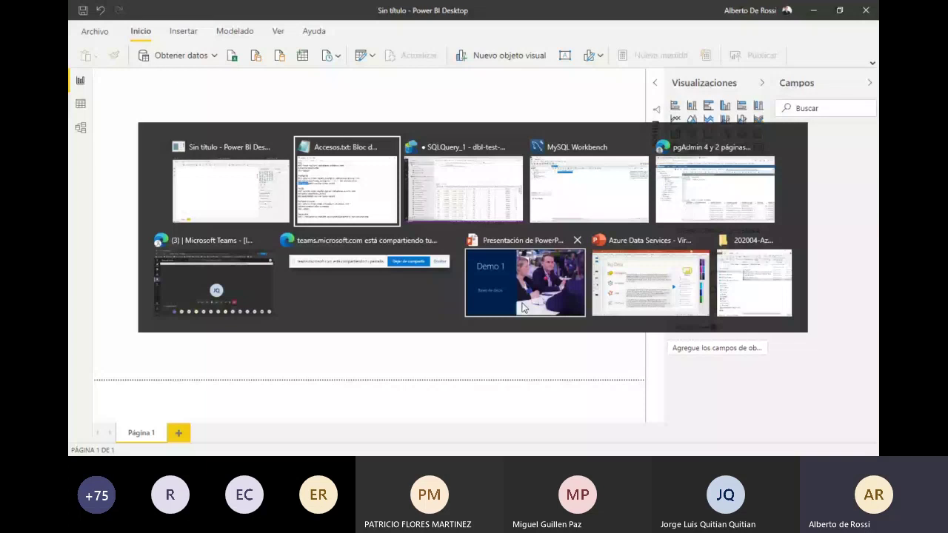
pyautogui.press('Escape')
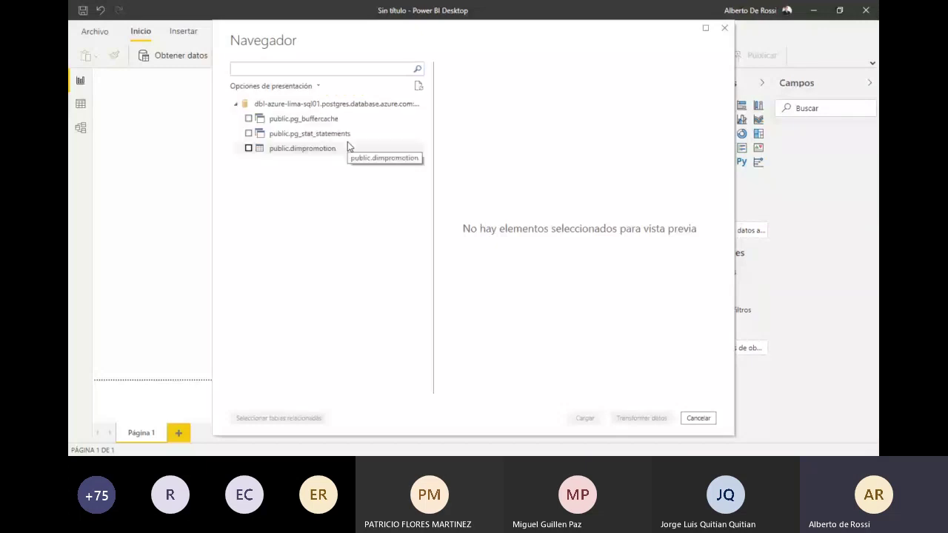
# Step: Load the public.dimpromotion table into the model, then cycle to another open window
pyautogui.click(347, 146)
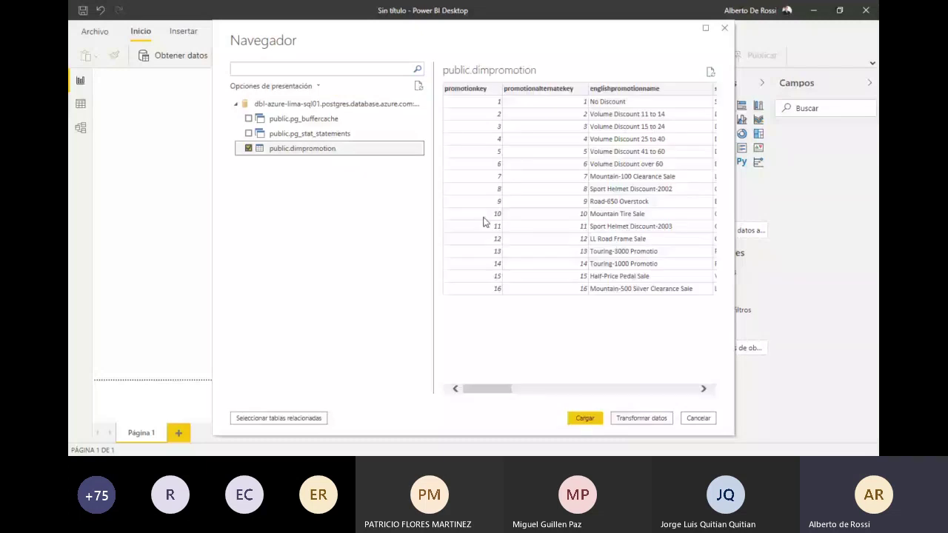
pyautogui.press('Return')
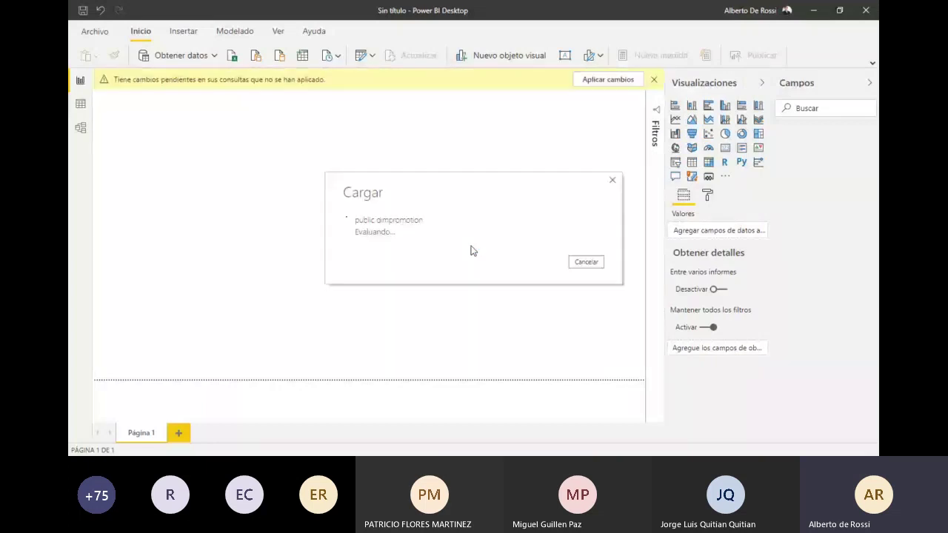
pyautogui.hotkey('alt', 'Tab')
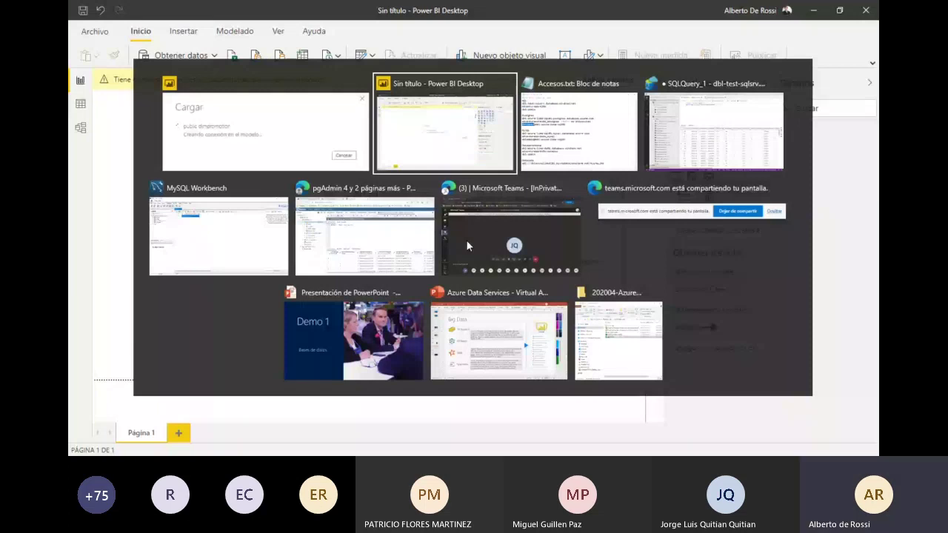
pyautogui.hotkey('alt', 'Tab')
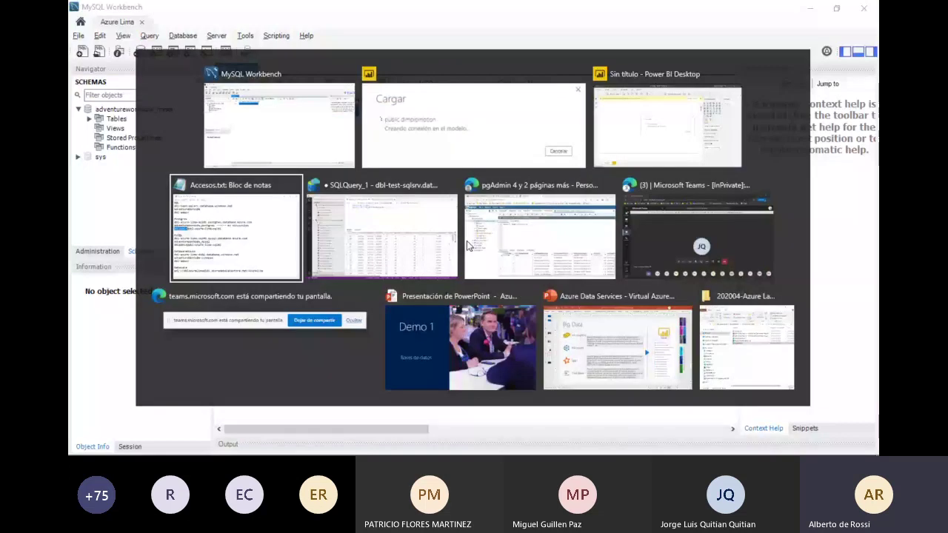
# Step: Open the Connection security page of the dbl-azure-lima-sql01 server in the Azure portal
pyautogui.click(468, 246)
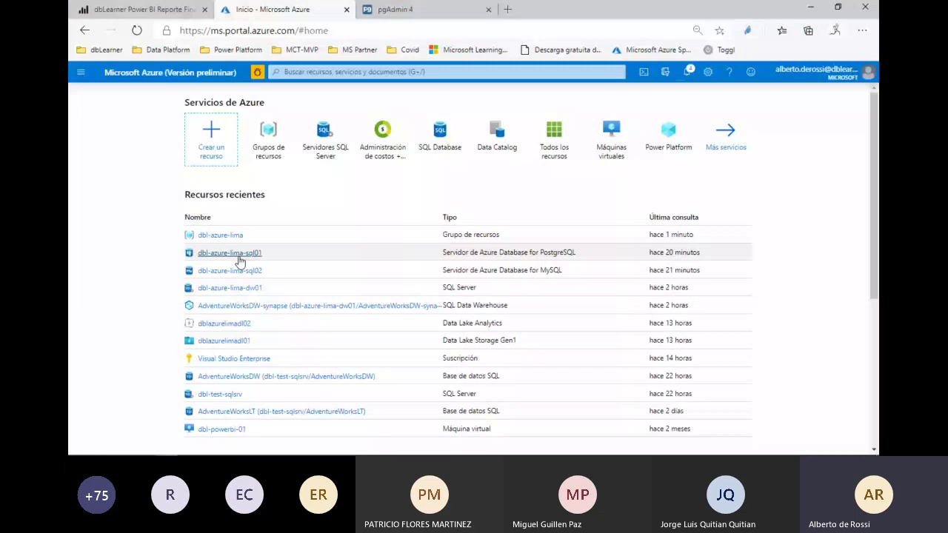
pyautogui.click(231, 254)
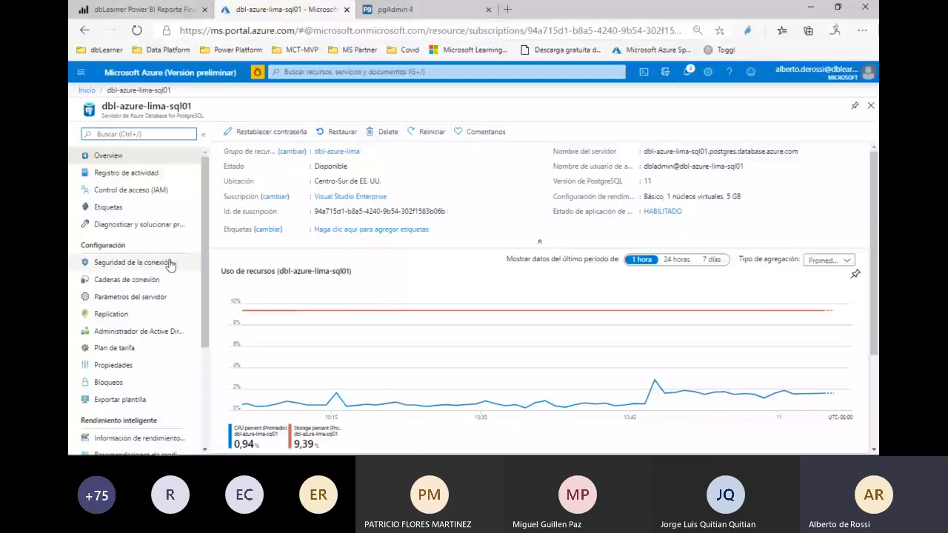
pyautogui.click(169, 264)
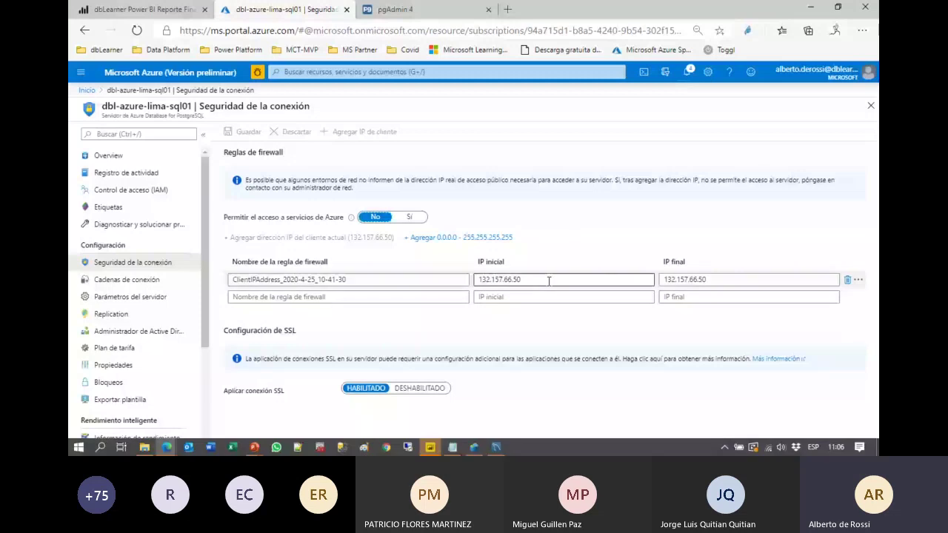
pyautogui.moveTo(548, 280); pyautogui.dragTo(476, 280)
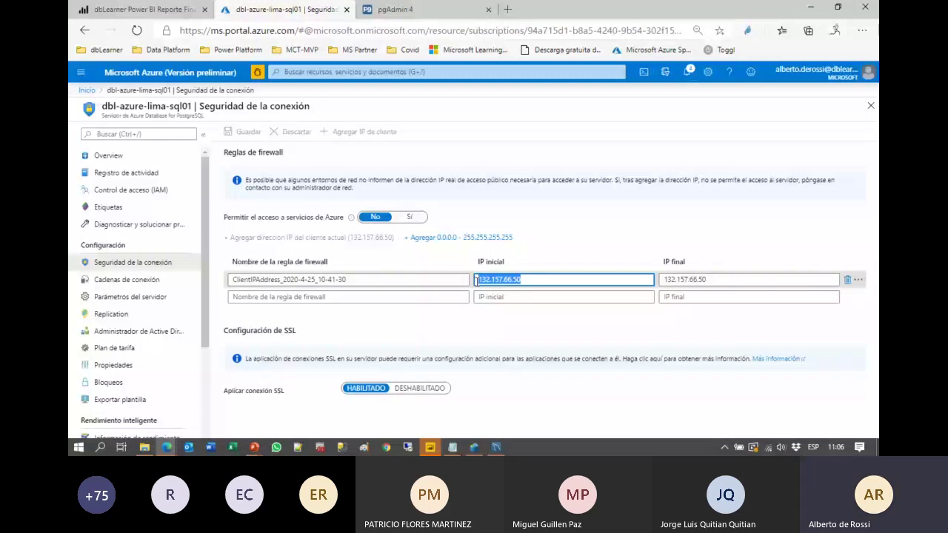
pyautogui.click(381, 238)
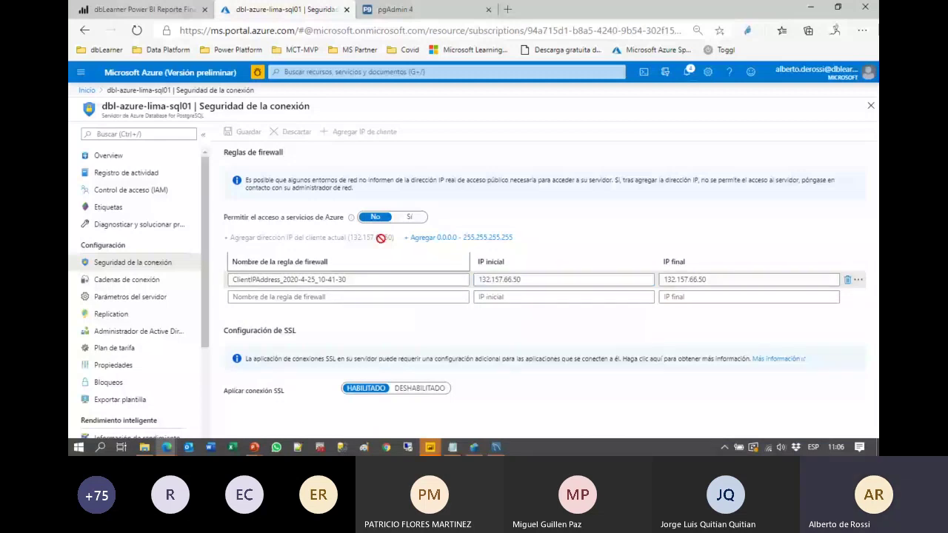
pyautogui.moveTo(341, 229); pyautogui.dragTo(400, 248)
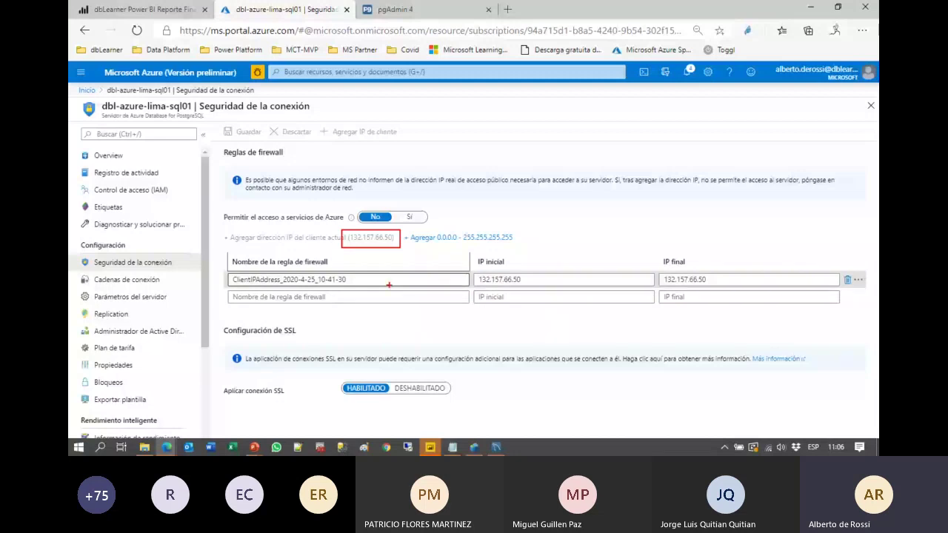
# Step: Mark Add client IP and the 0.0.0.0–255.255.255.255 range, then return to Power BI
pyautogui.moveTo(316, 120); pyautogui.dragTo(402, 141)
pyautogui.moveTo(402, 141); pyautogui.dragTo(464, 168)
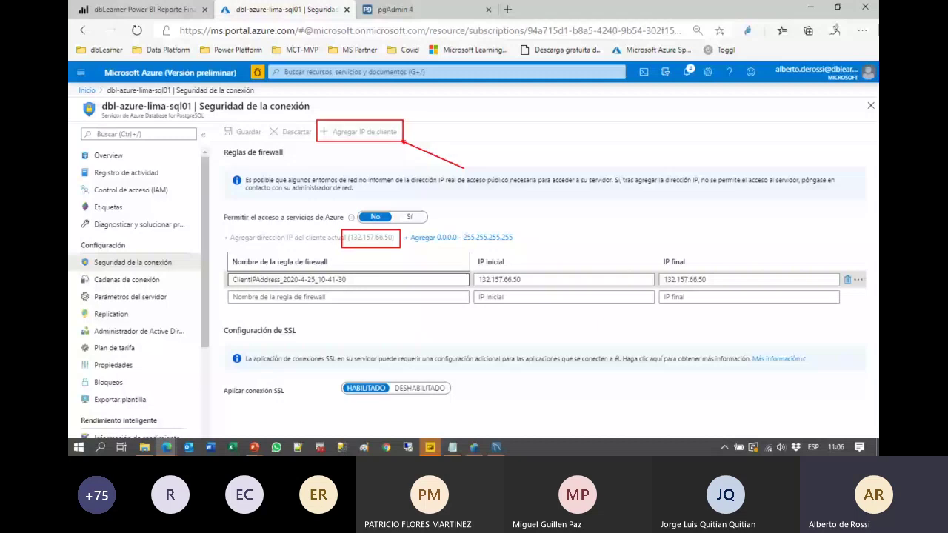
pyautogui.moveTo(407, 229); pyautogui.dragTo(485, 246)
pyautogui.moveTo(484, 246); pyautogui.dragTo(523, 248)
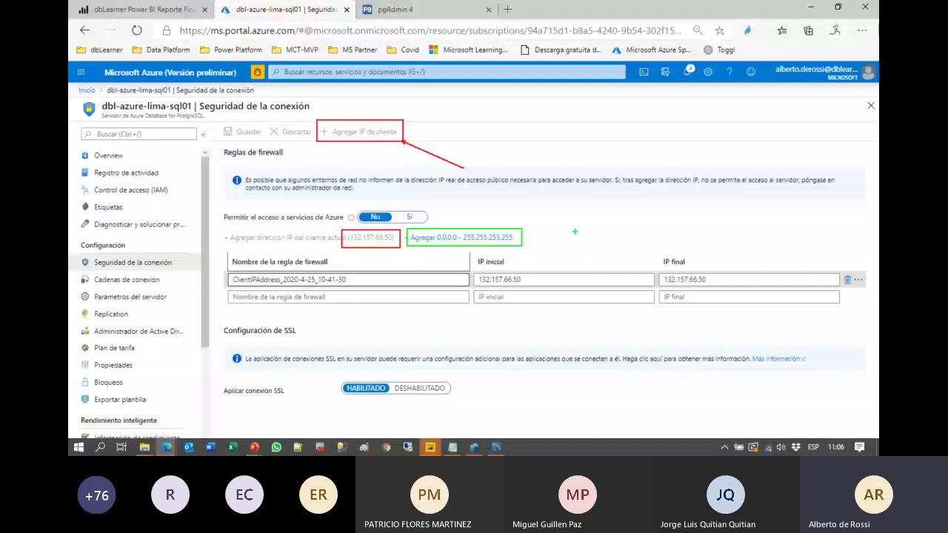
pyautogui.press('Escape')
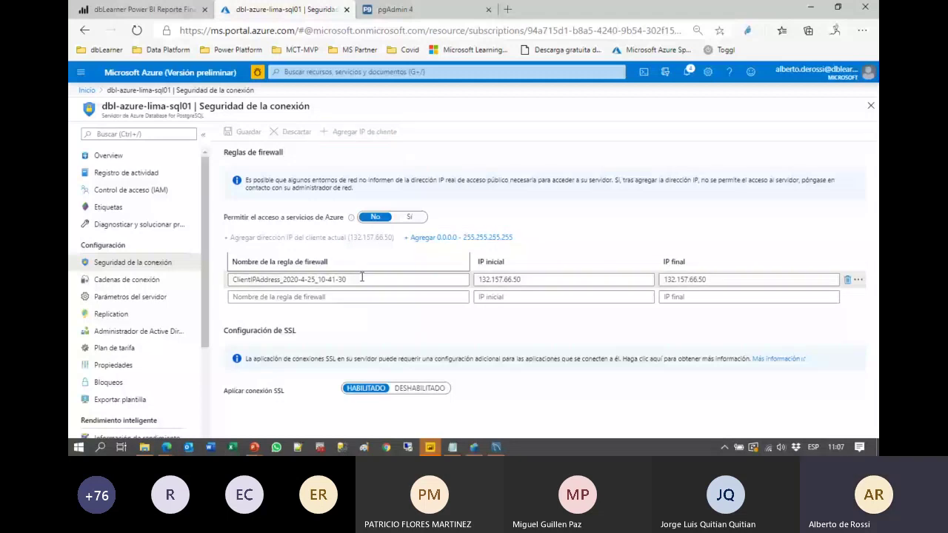
pyautogui.hotkey('alt', 'Tab')
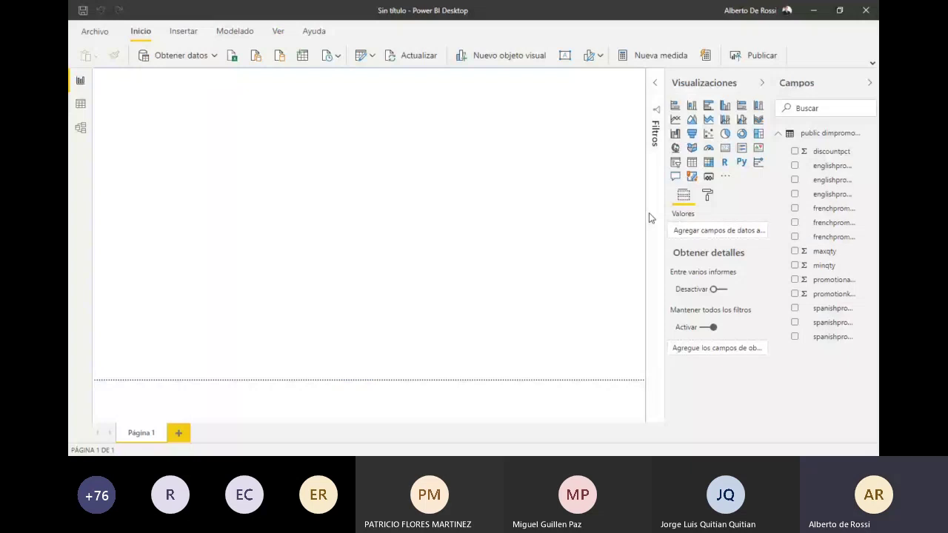
pyautogui.click(814, 135)
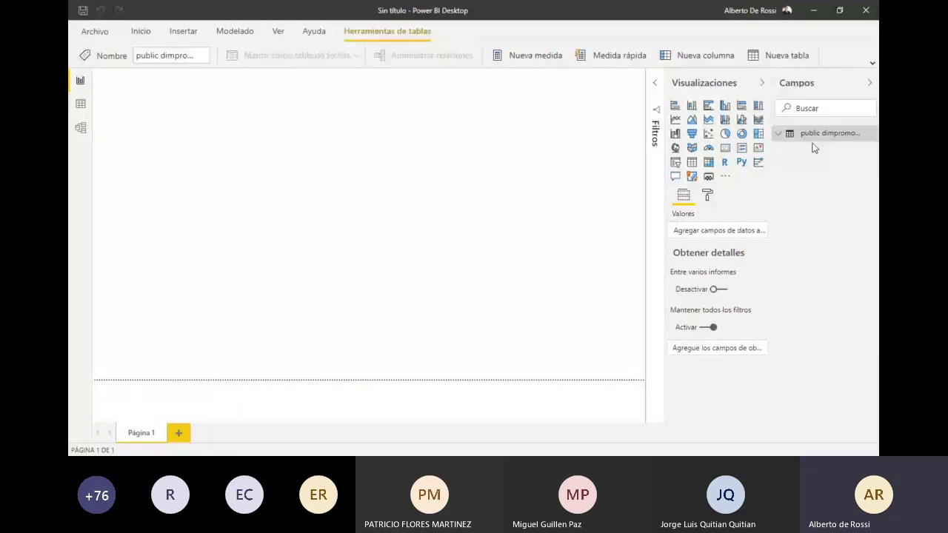
pyautogui.moveTo(607, 250); pyautogui.dragTo(864, 126)
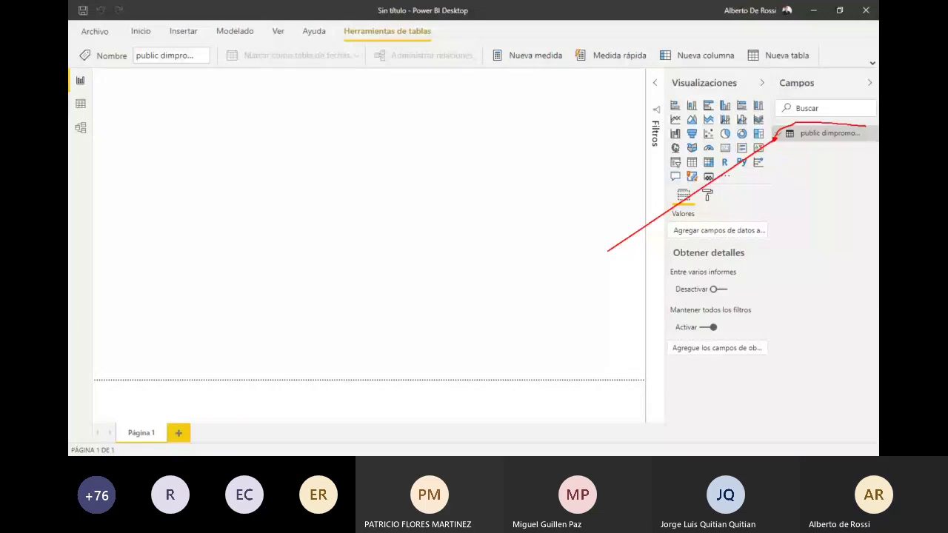
pyautogui.click(814, 134)
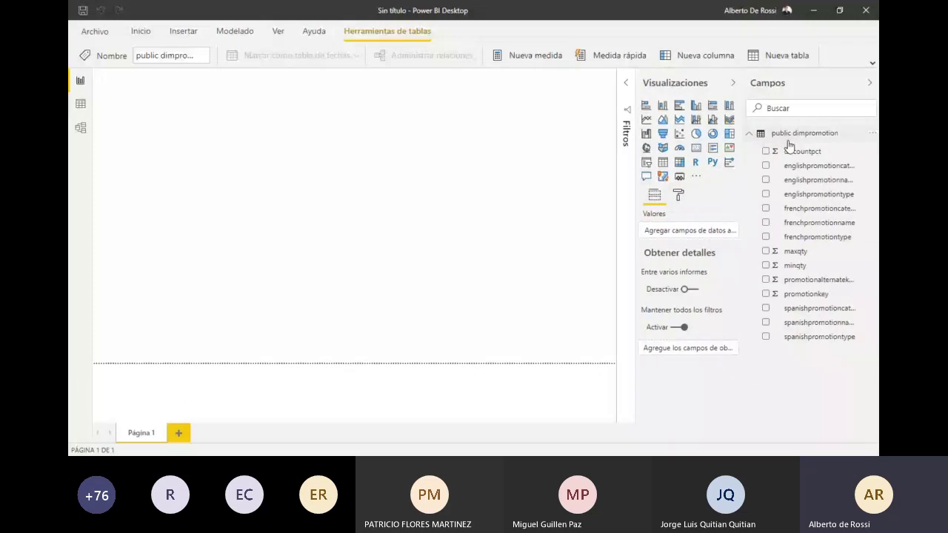
pyautogui.click(789, 138)
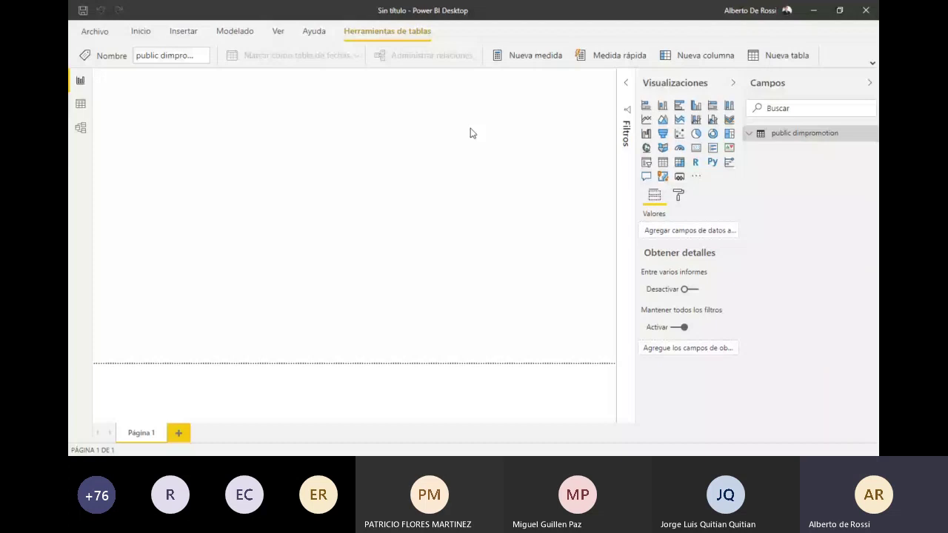
pyautogui.click(232, 129)
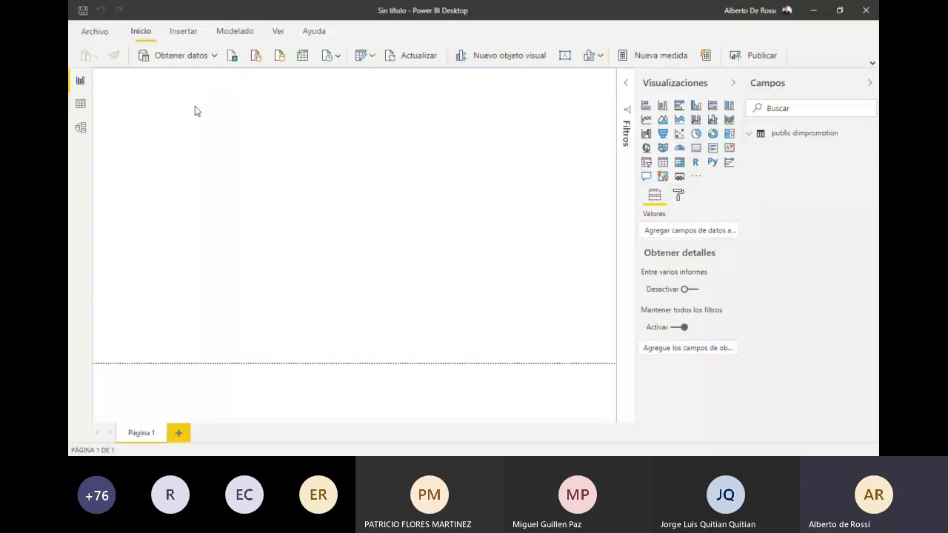
# Step: Search the data sources for 'sql' and choose SQL Server database
pyautogui.click(181, 56)
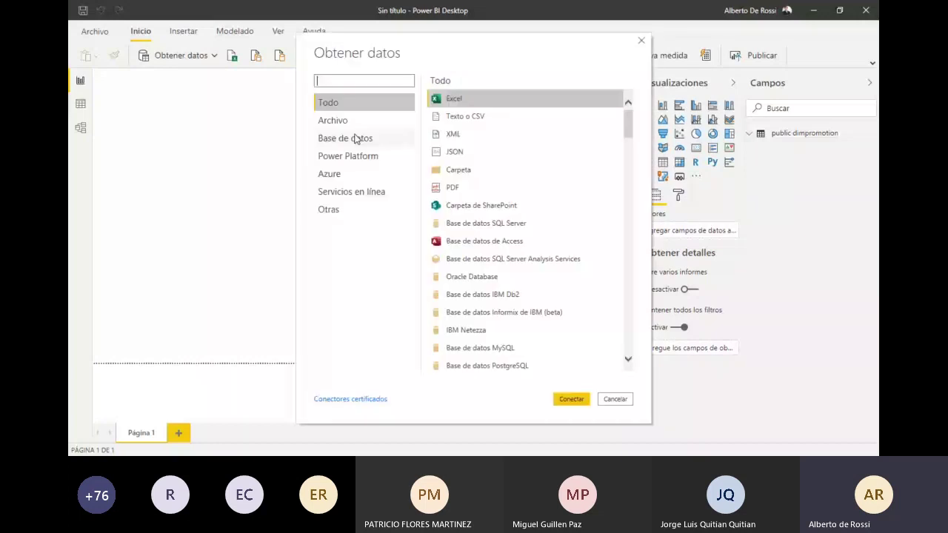
pyautogui.write('sql')
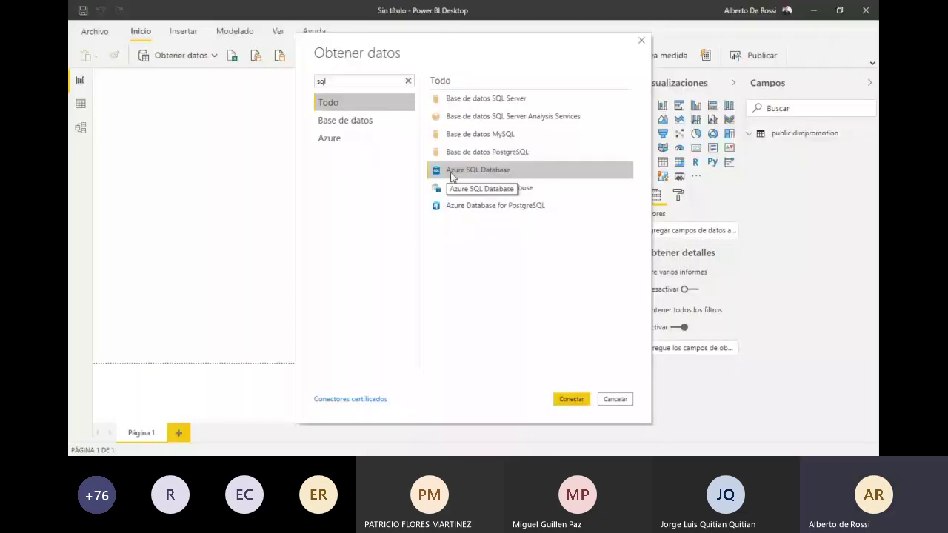
pyautogui.press('Escape')
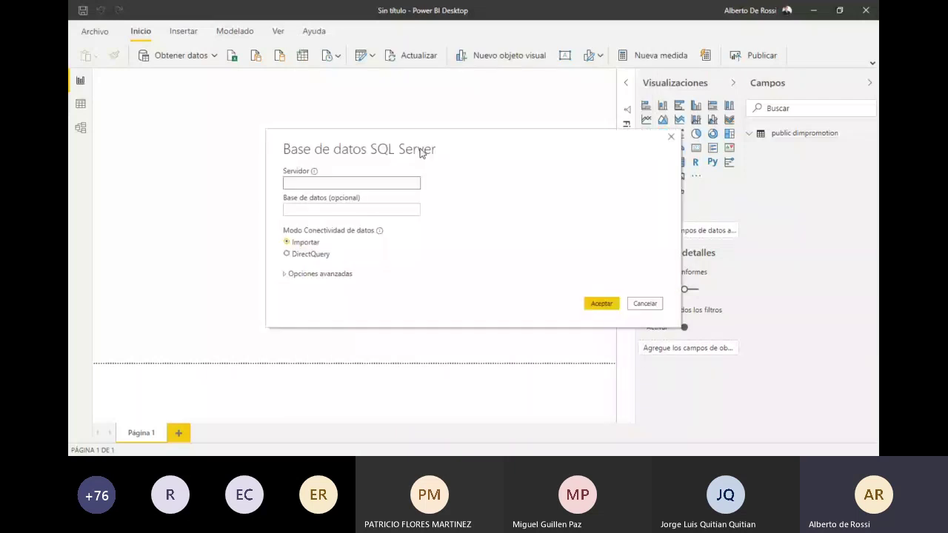
# Step: Paste the server dbl-test-sqlsrv.database.windows.net from Accesos.txt into the Server field
pyautogui.hotkey('alt', 'Tab')
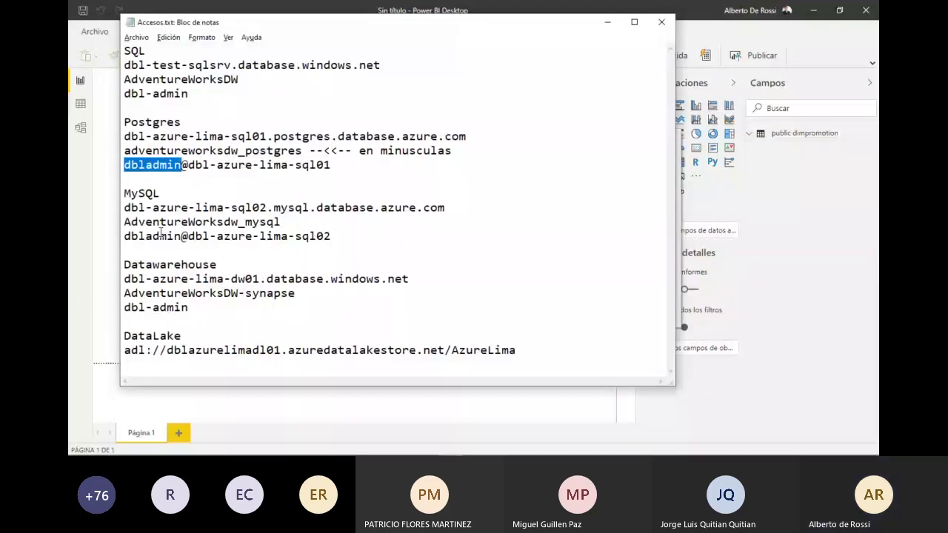
pyautogui.moveTo(380, 65); pyautogui.dragTo(122, 64)
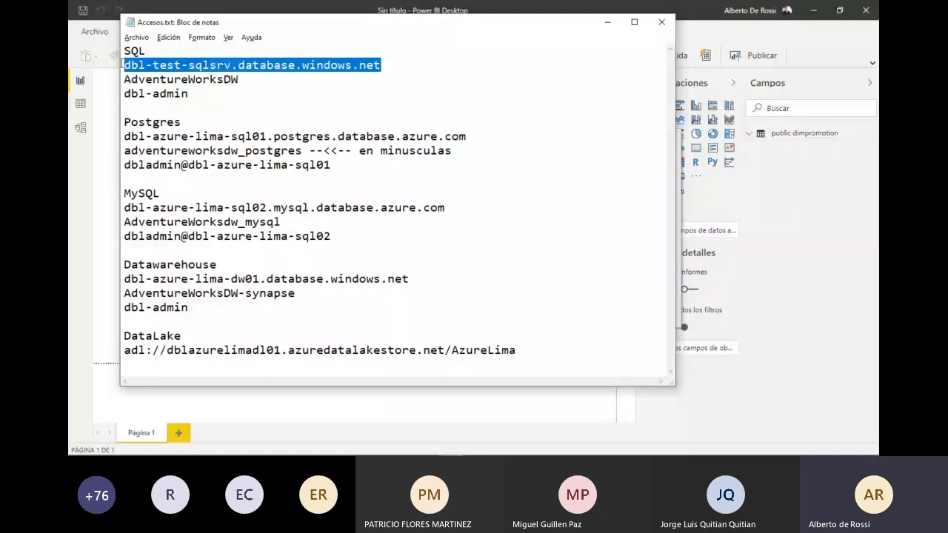
pyautogui.hotkey('ctrl', 'c')
pyautogui.hotkey('alt', 'Tab')
pyautogui.hotkey('ctrl', 'v')
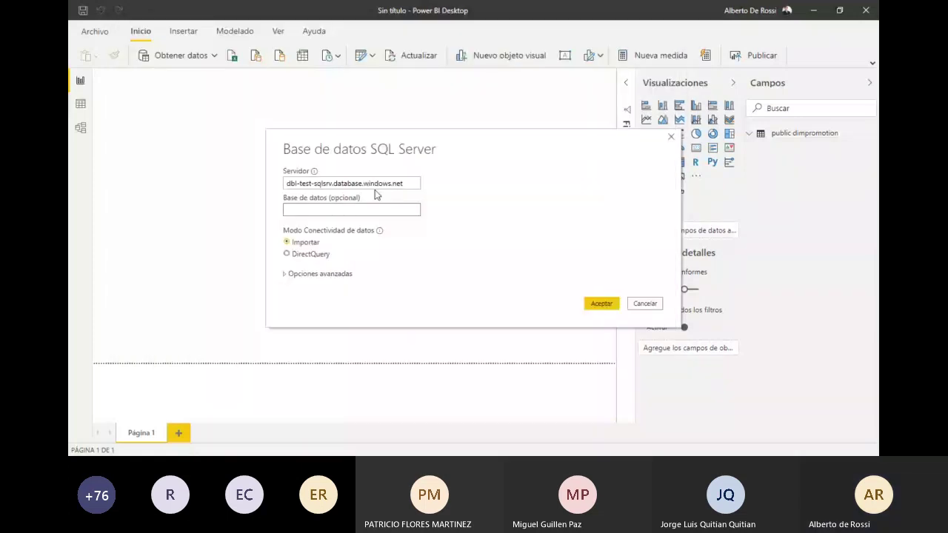
# Step: Enter AdventureWorksDW as the database, submit, and fetch the login user name from the notes
pyautogui.click(322, 209)
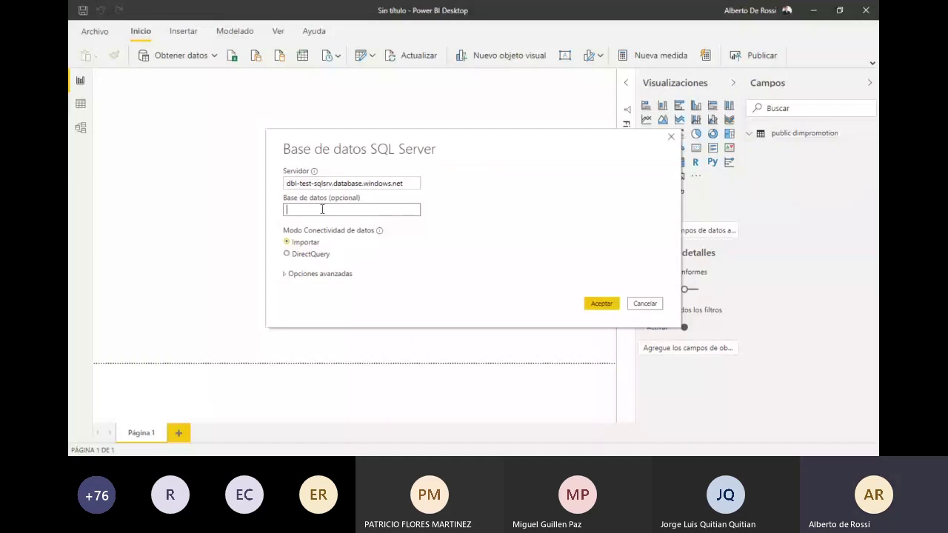
pyautogui.hotkey('ctrl', 'v')
pyautogui.press('Return')
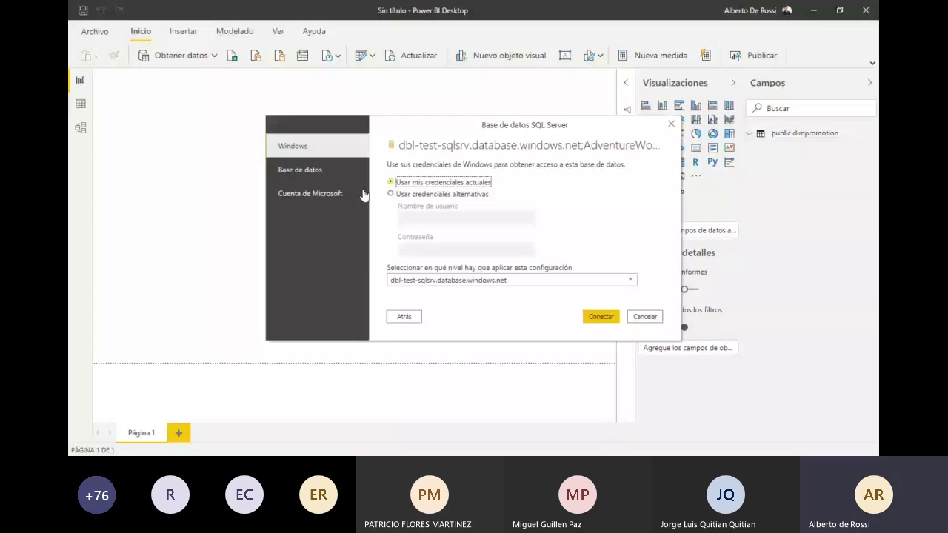
pyautogui.hotkey('alt', 'Tab')
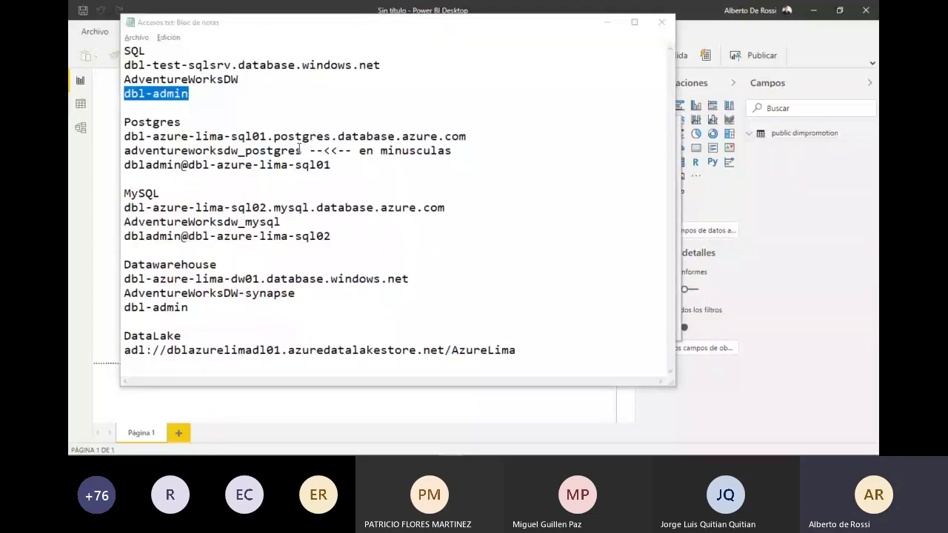
pyautogui.hotkey('alt', 'Tab')
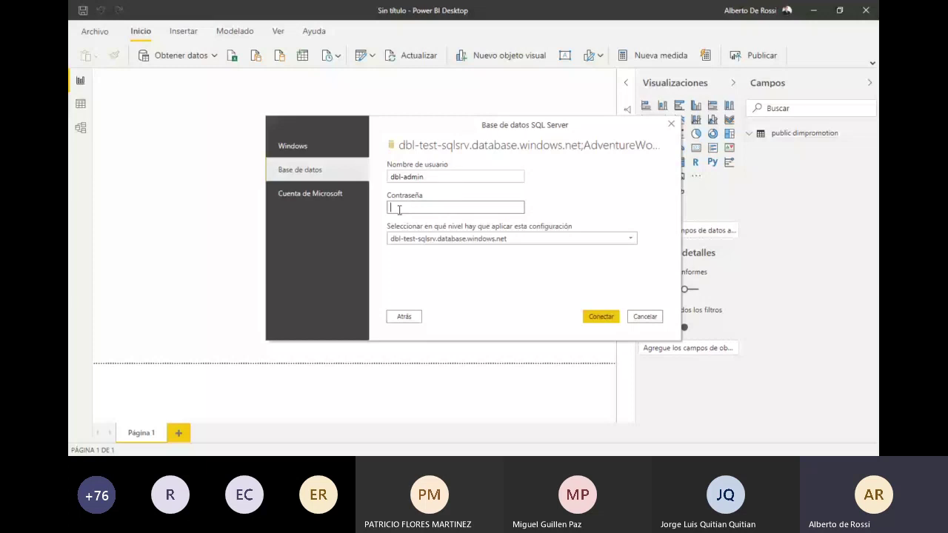
# Step: Enter the database password, then load FactInternetSales with its related DimCustomer, DimDate, DimProduct and DimSalesTerritory tables
pyautogui.hotkey('ctrl', 'v')
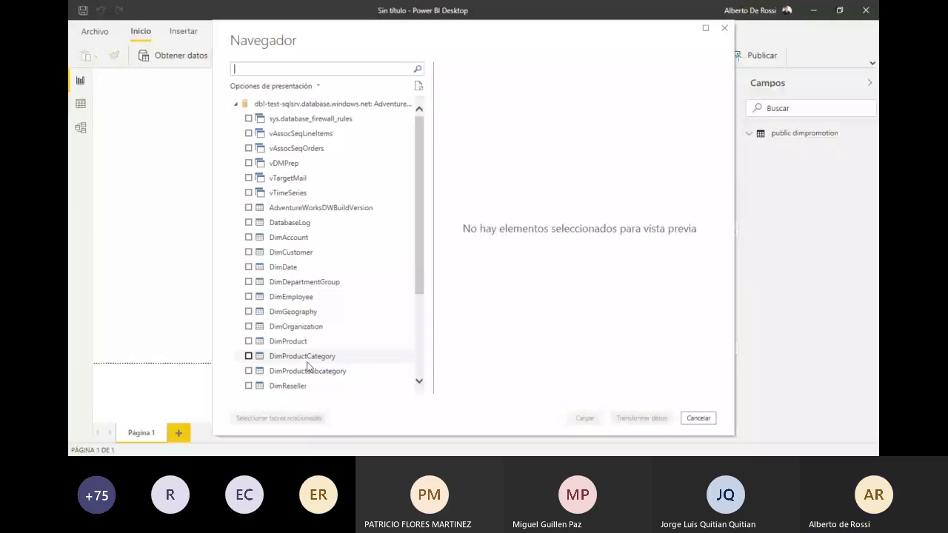
pyautogui.scroll(-3, 252, 317)
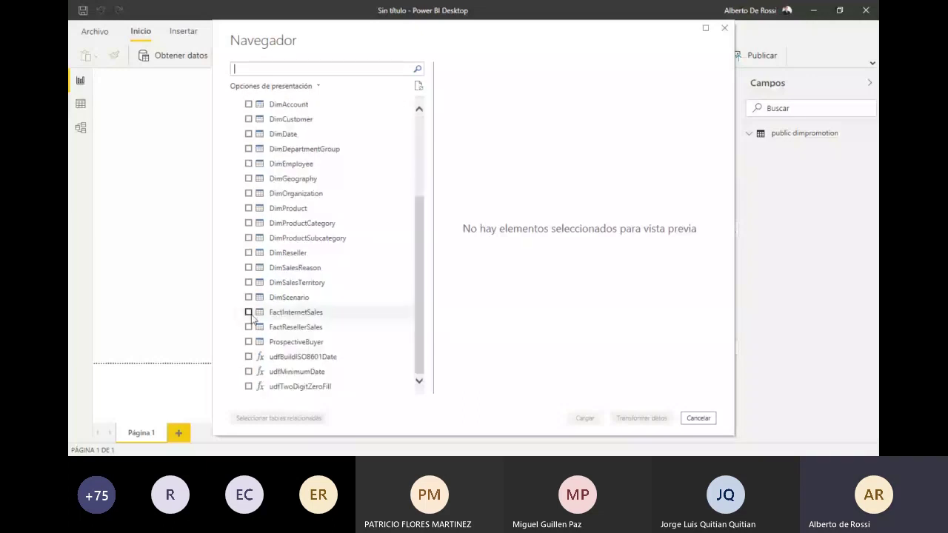
pyautogui.click(248, 313)
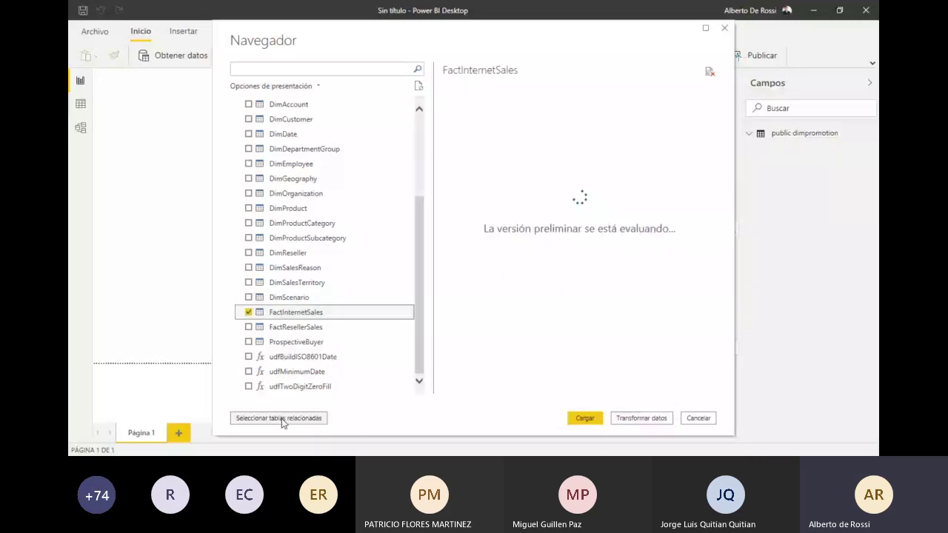
pyautogui.click(280, 419)
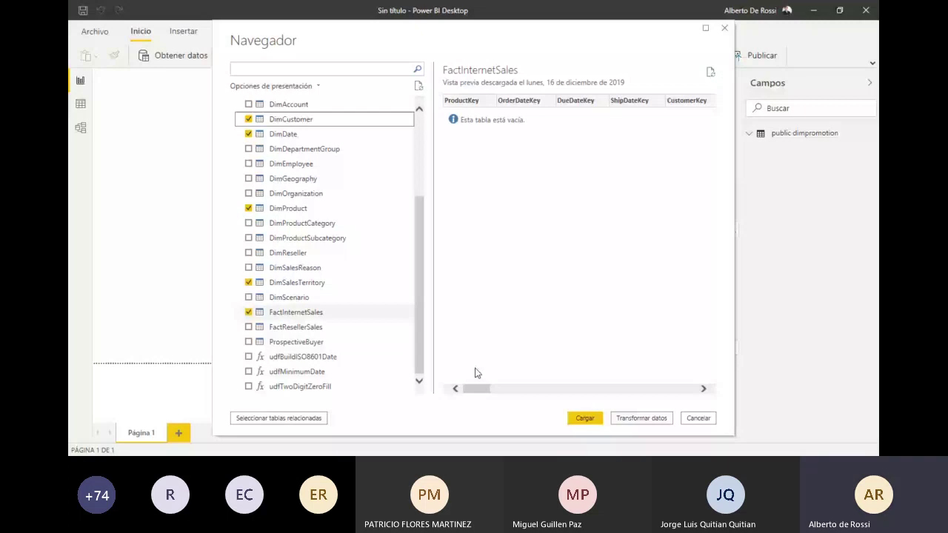
pyautogui.click(591, 419)
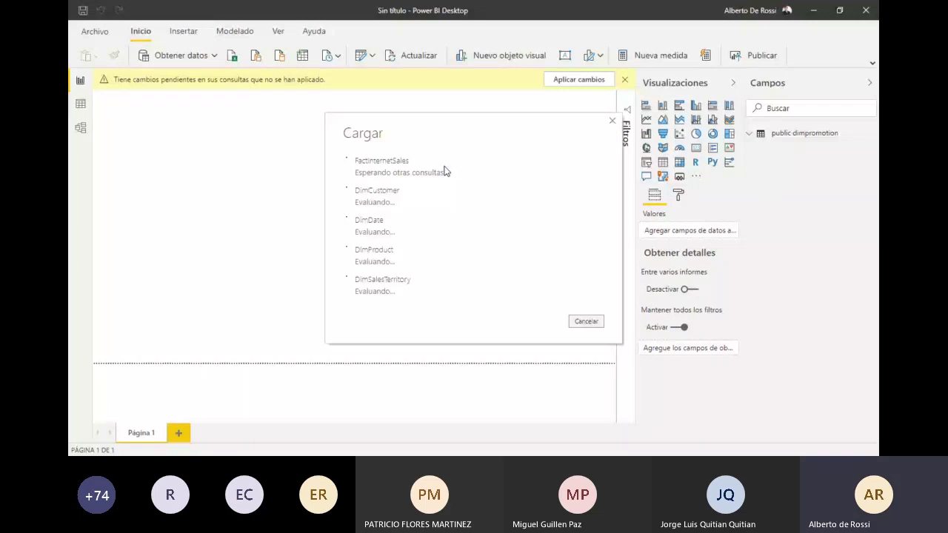
pyautogui.hotkey('alt', 'Tab')
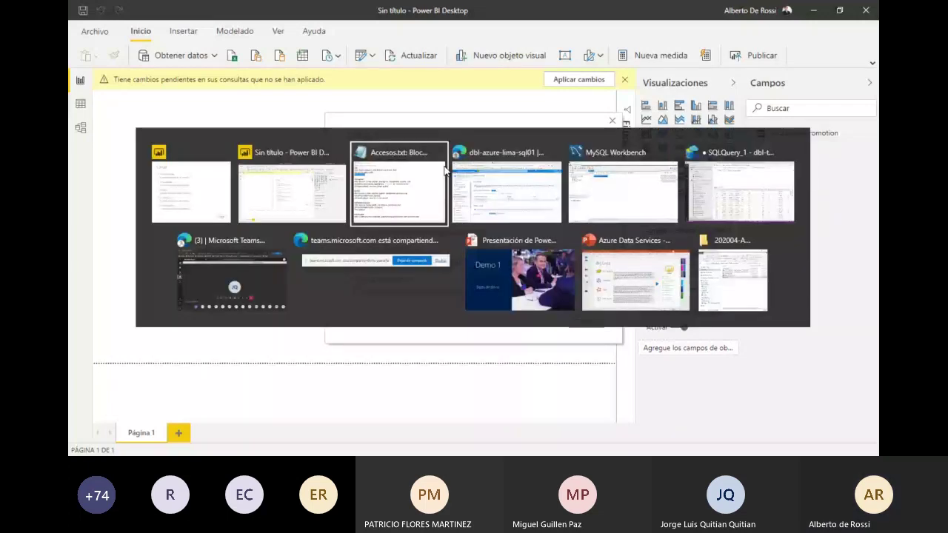
# Step: In Azure Data Studio, run 'select * from sys.tables' and scroll through the 19 warehouse tables
pyautogui.hotkey('alt', 'Tab')
pyautogui.hotkey('alt', 'Tab')
pyautogui.hotkey('alt', 'Tab')
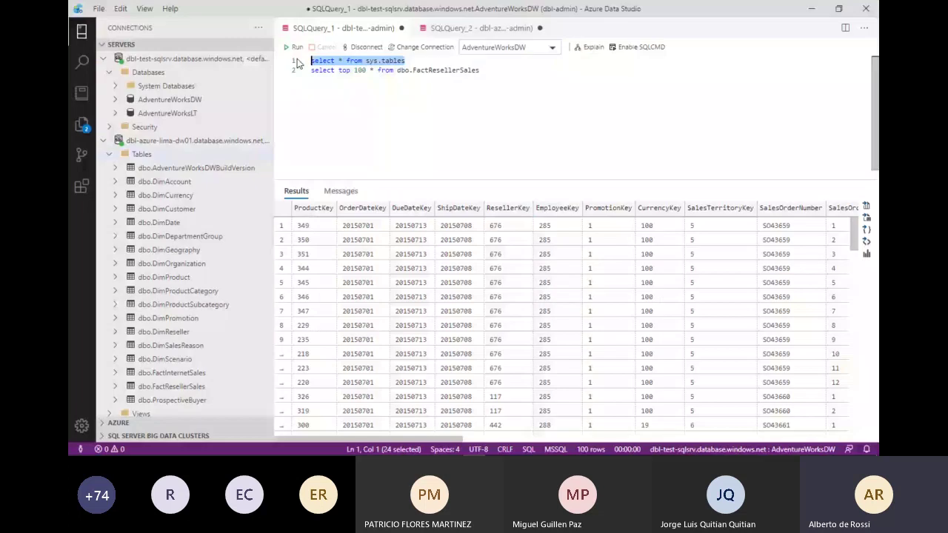
pyautogui.press('F5')
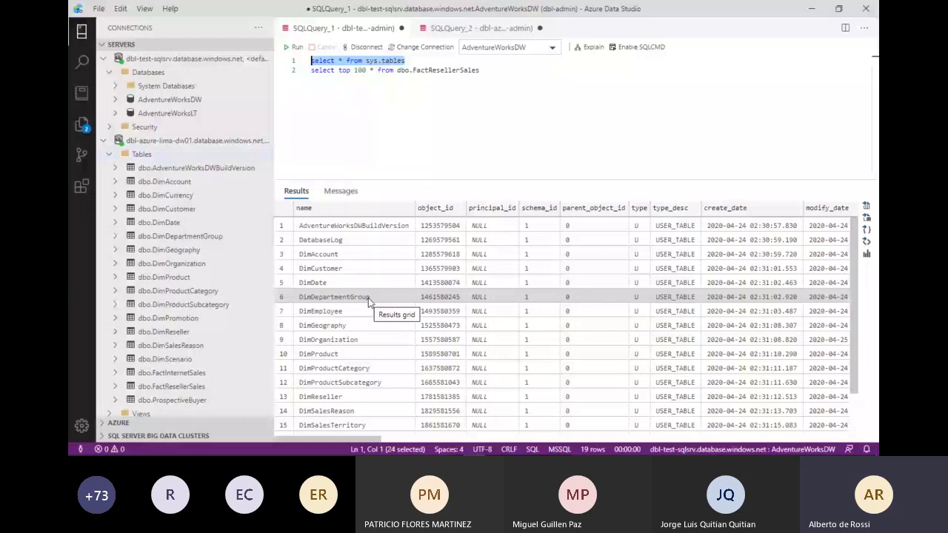
pyautogui.scroll(-2, 368, 298)
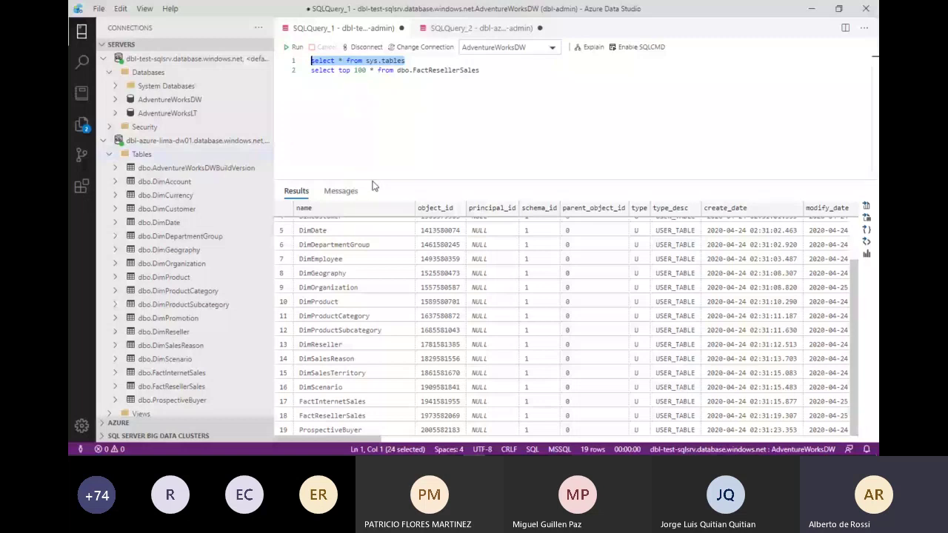
pyautogui.hotkey('alt', 'Tab')
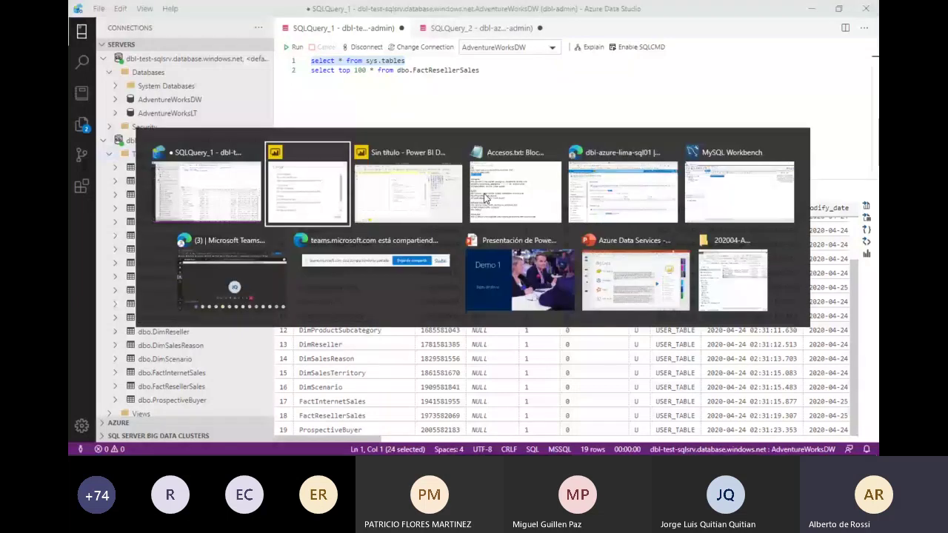
# Step: Search the data sources for 'mysql' and choose the MySQL database connector
pyautogui.press('alt')
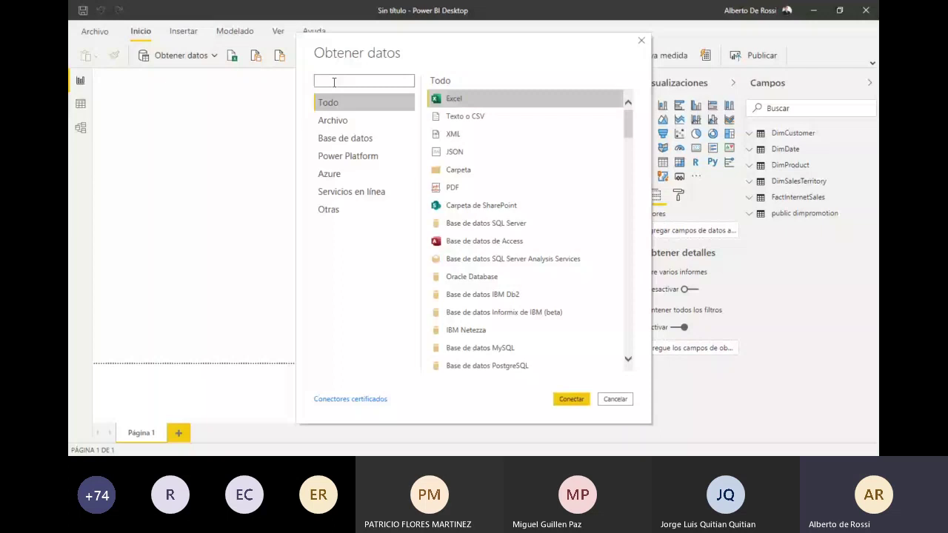
pyautogui.write('mysql')
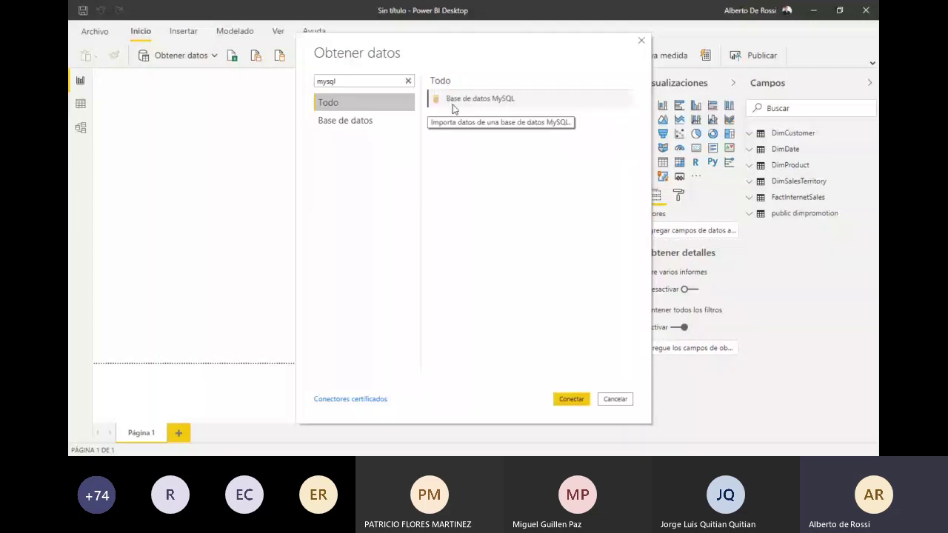
pyautogui.doubleClick(453, 102)
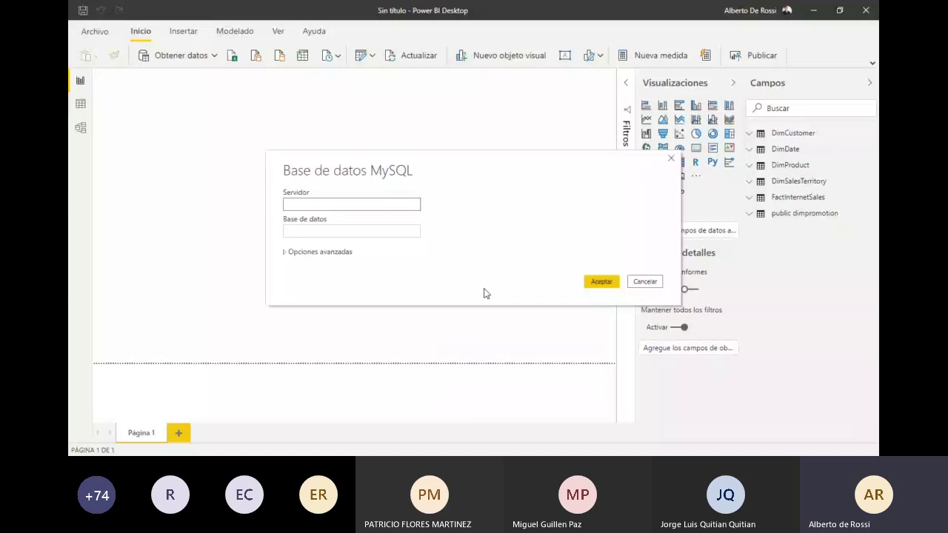
# Step: Copy the MySQL server and AdventureWorksdw_mysql database from Accesos.txt into the dialog and submit
pyautogui.hotkey('alt', 'Tab')
pyautogui.hotkey('alt', 'Tab')
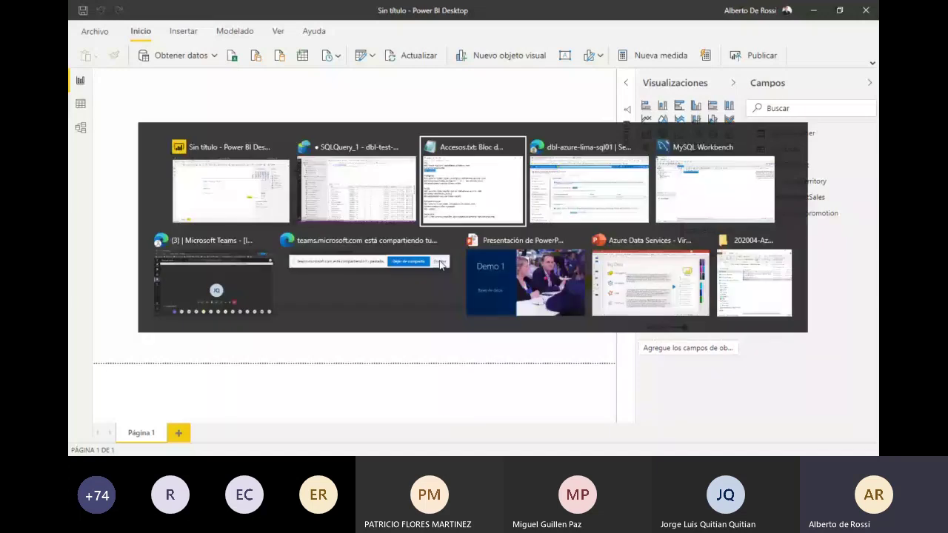
pyautogui.hotkey('alt', 'Tab')
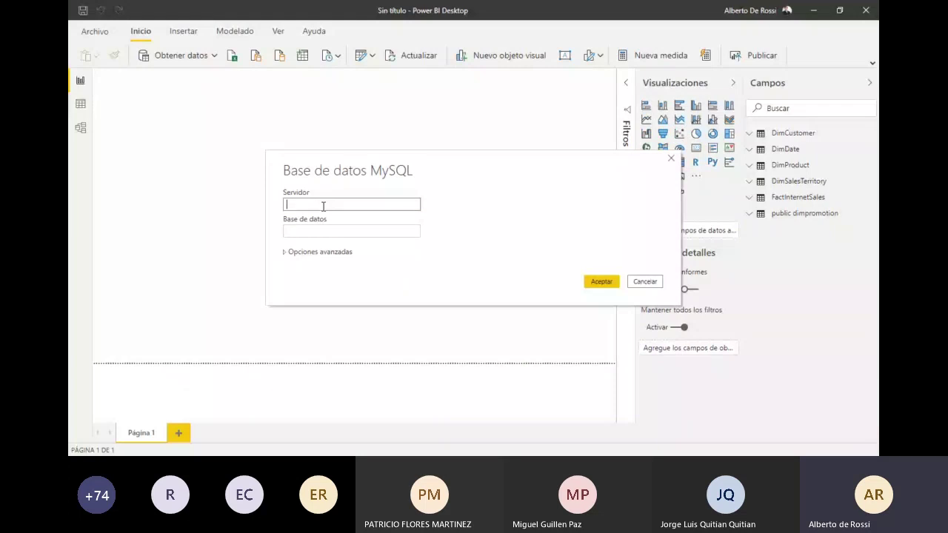
pyautogui.hotkey('alt', 'Tab')
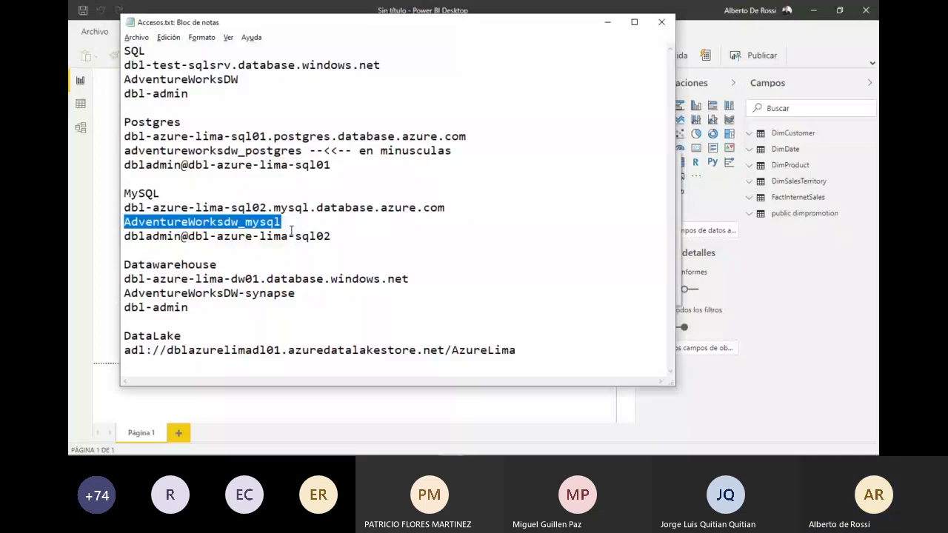
pyautogui.hotkey('alt', 'Tab')
pyautogui.click(606, 286)
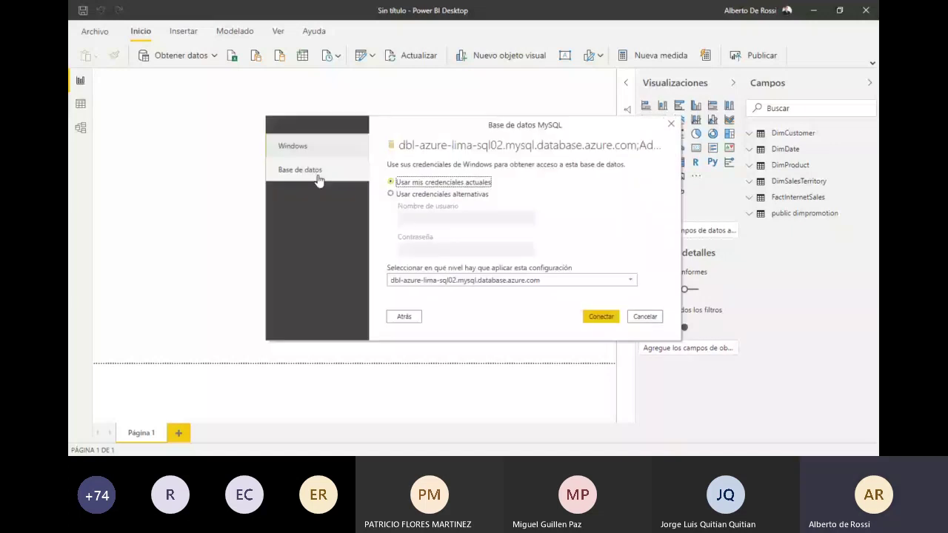
# Step: Sign in with the database username and password to list the dimcurrency table
pyautogui.click(319, 179)
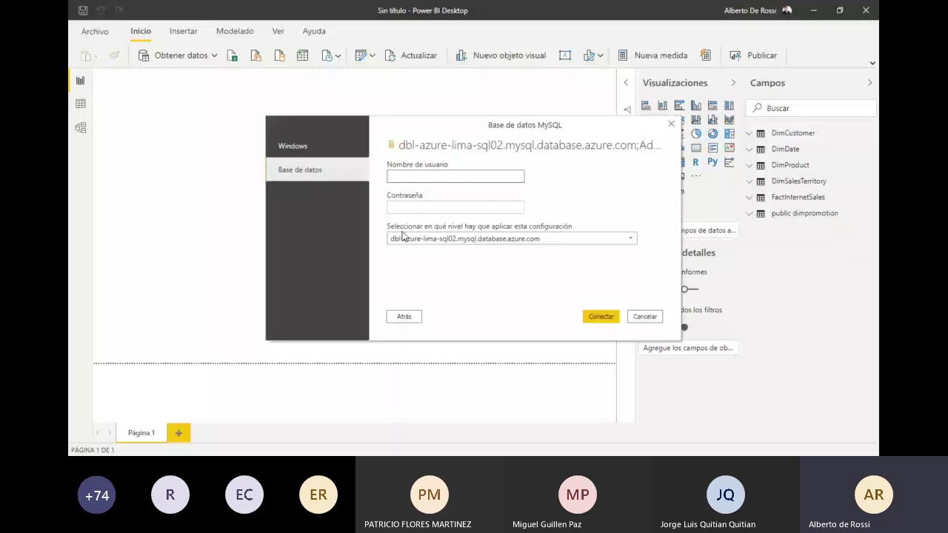
pyautogui.write('dbladmin@dbl-azure-lima-sql02')
pyautogui.click(436, 208)
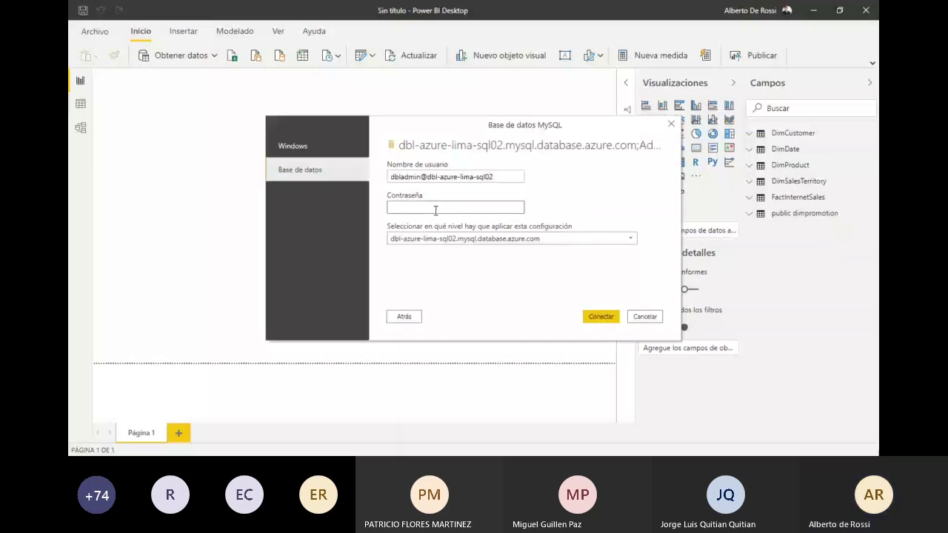
pyautogui.hotkey('ctrl', 'v')
pyautogui.click(600, 319)
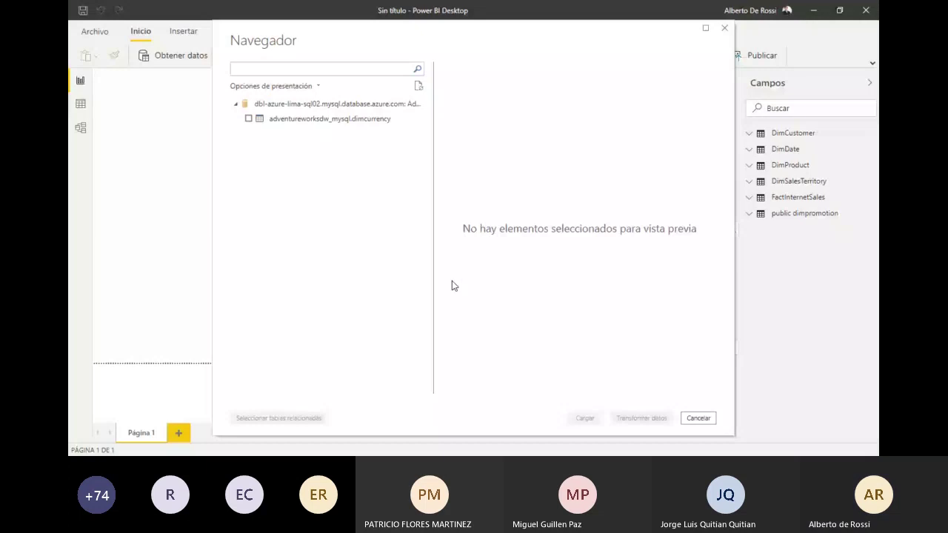
# Step: Load the adventureworksdw_mysql.dimcurrency table into the model
pyautogui.press('Escape')
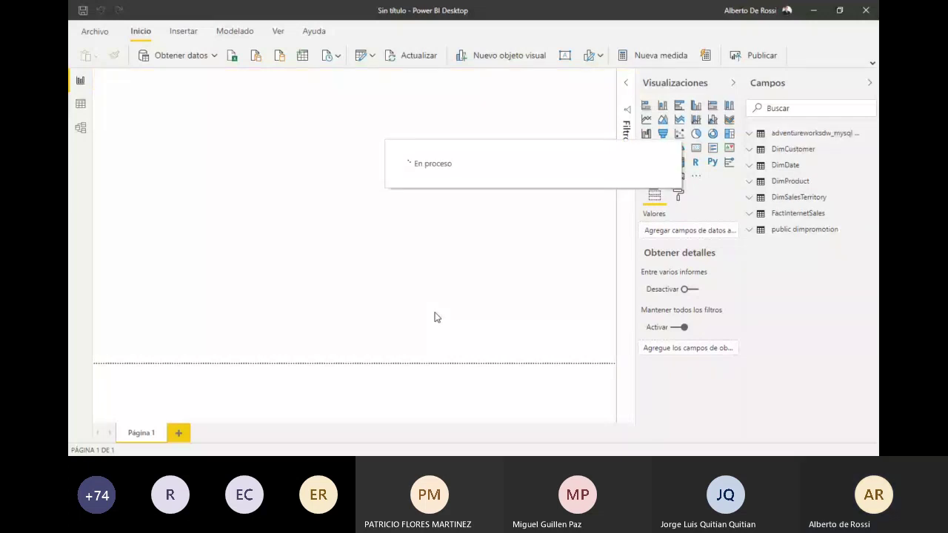
# Step: In Model view, select public dimpromotion, nudge DimProduct left, then return to Report view
pyautogui.click(82, 128)
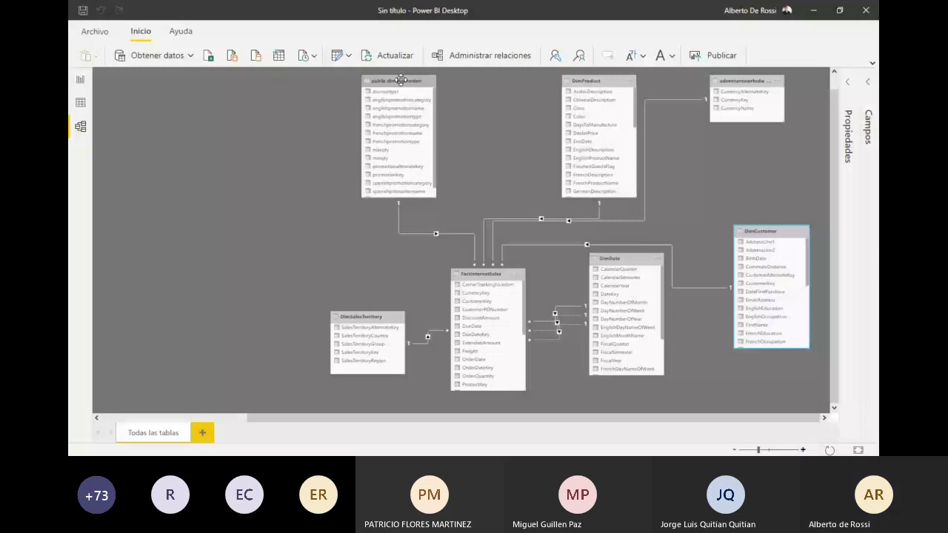
pyautogui.click(400, 80)
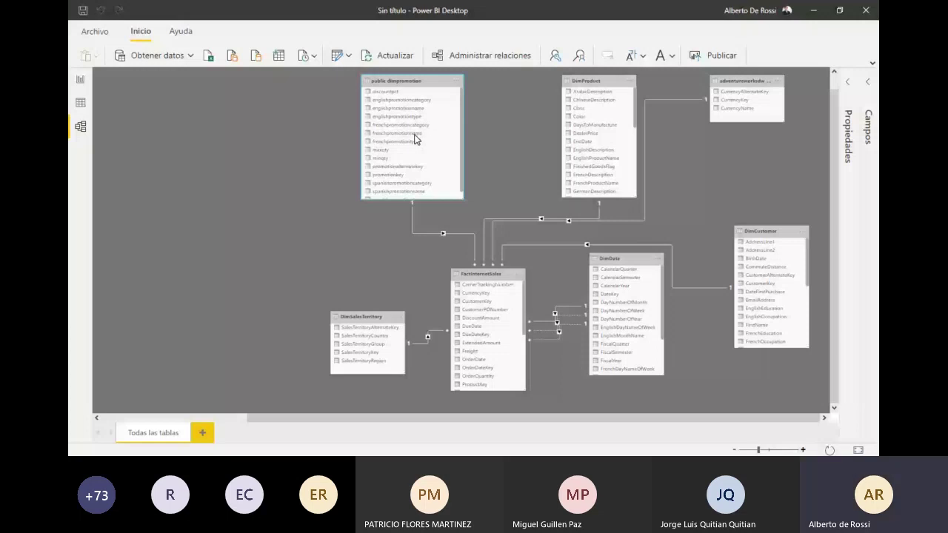
pyautogui.scroll(1, 440, 187)
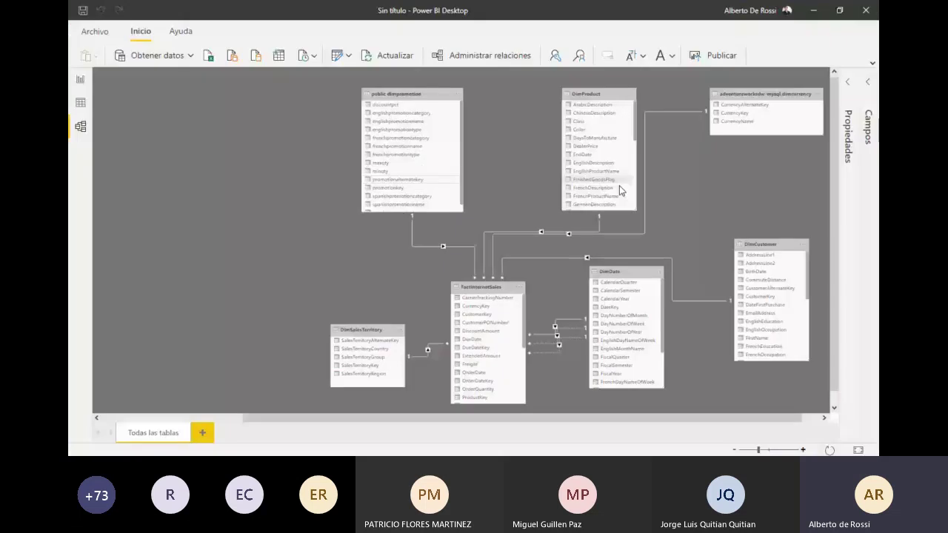
pyautogui.moveTo(585, 94); pyautogui.dragTo(538, 94)
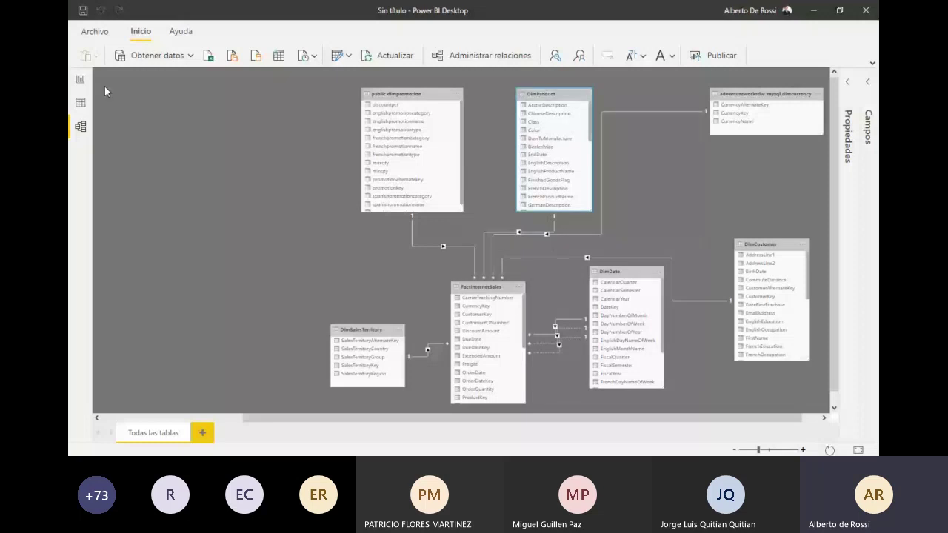
pyautogui.click(80, 79)
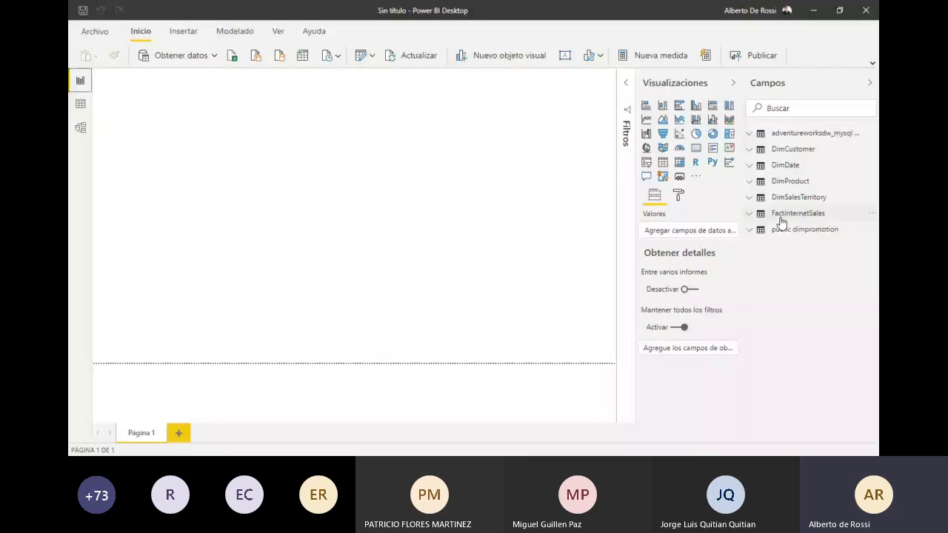
# Step: Add spanishpromotioncategory from public dimpromotion to a visual and switch it to a matrix
pyautogui.click(783, 229)
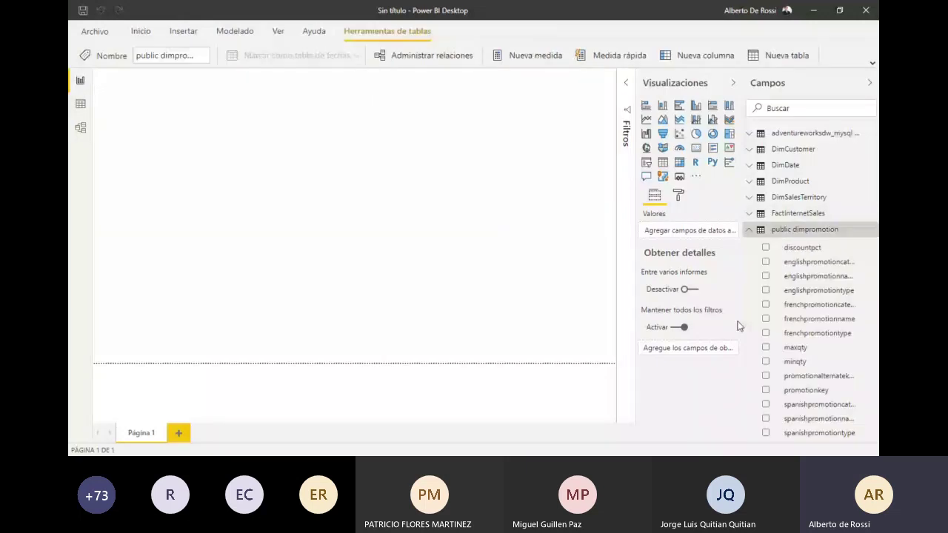
pyautogui.click(766, 404)
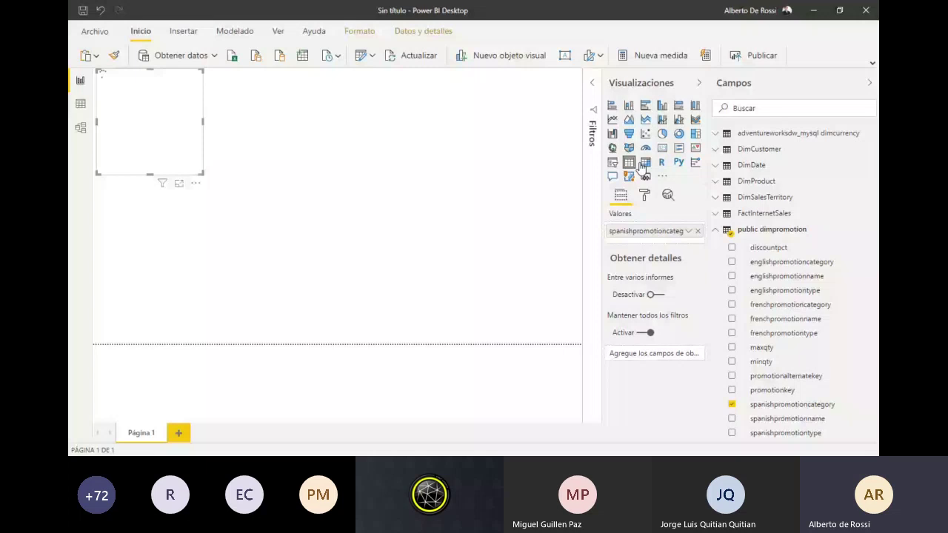
pyautogui.click(643, 163)
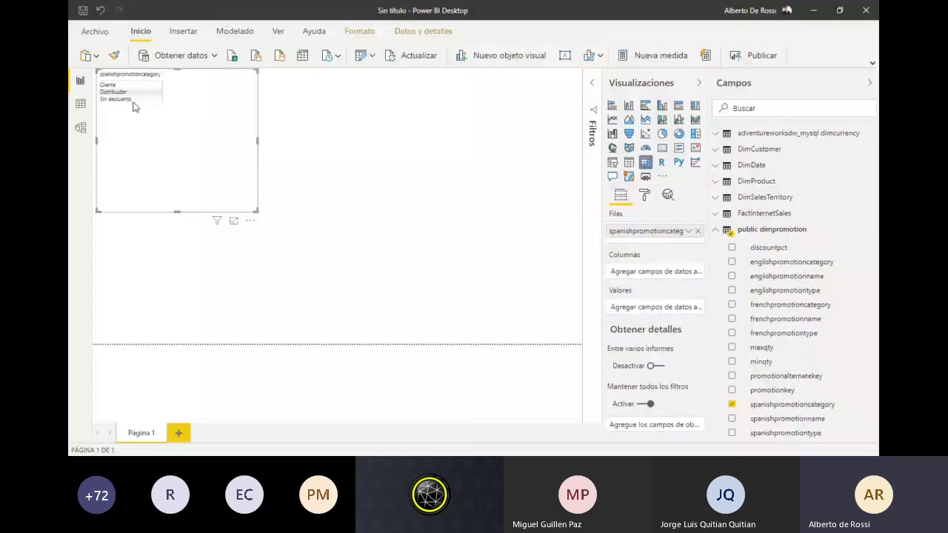
# Step: Set the matrix text size to 14 pt using the Format pane's 'tamaño' search
pyautogui.click(644, 195)
pyautogui.click(652, 216)
pyautogui.write('tamaño')
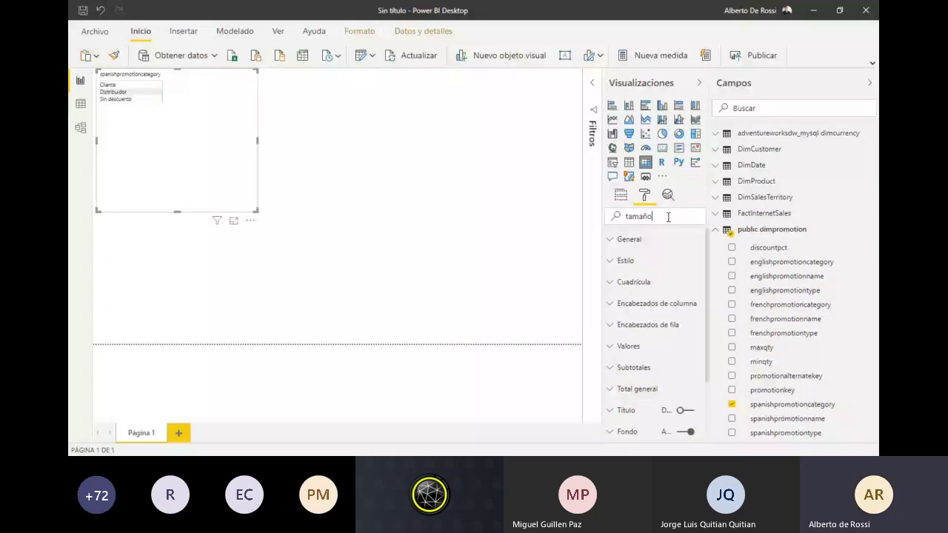
pyautogui.click(645, 279)
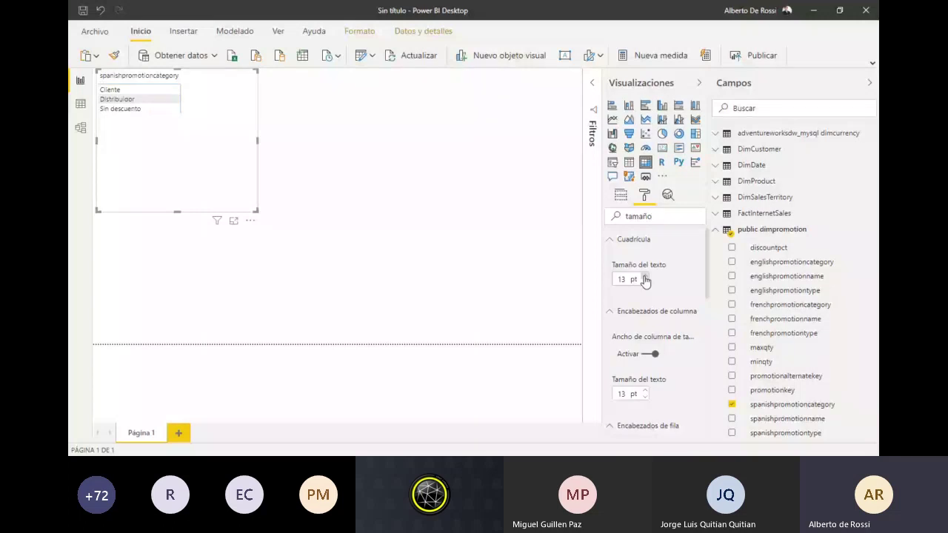
pyautogui.click(645, 276)
pyautogui.click(715, 229)
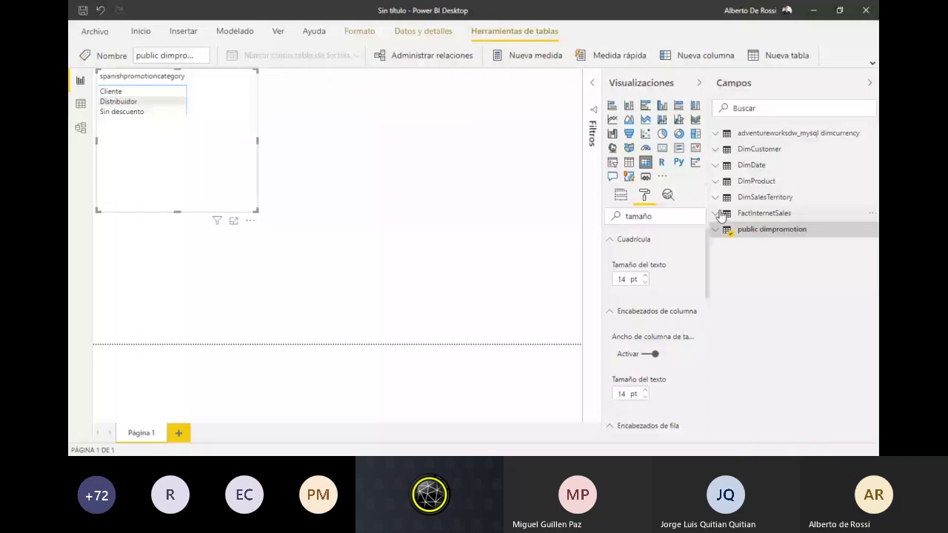
pyautogui.click(721, 214)
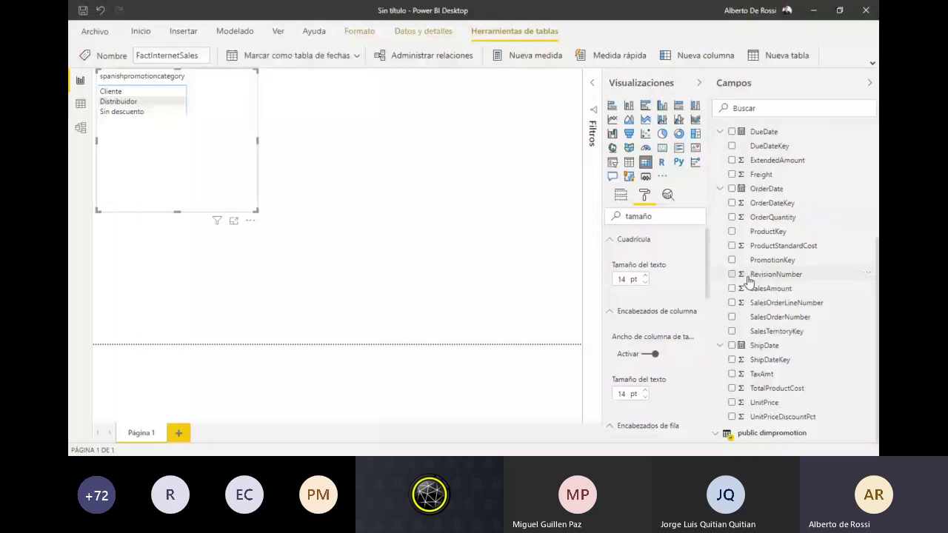